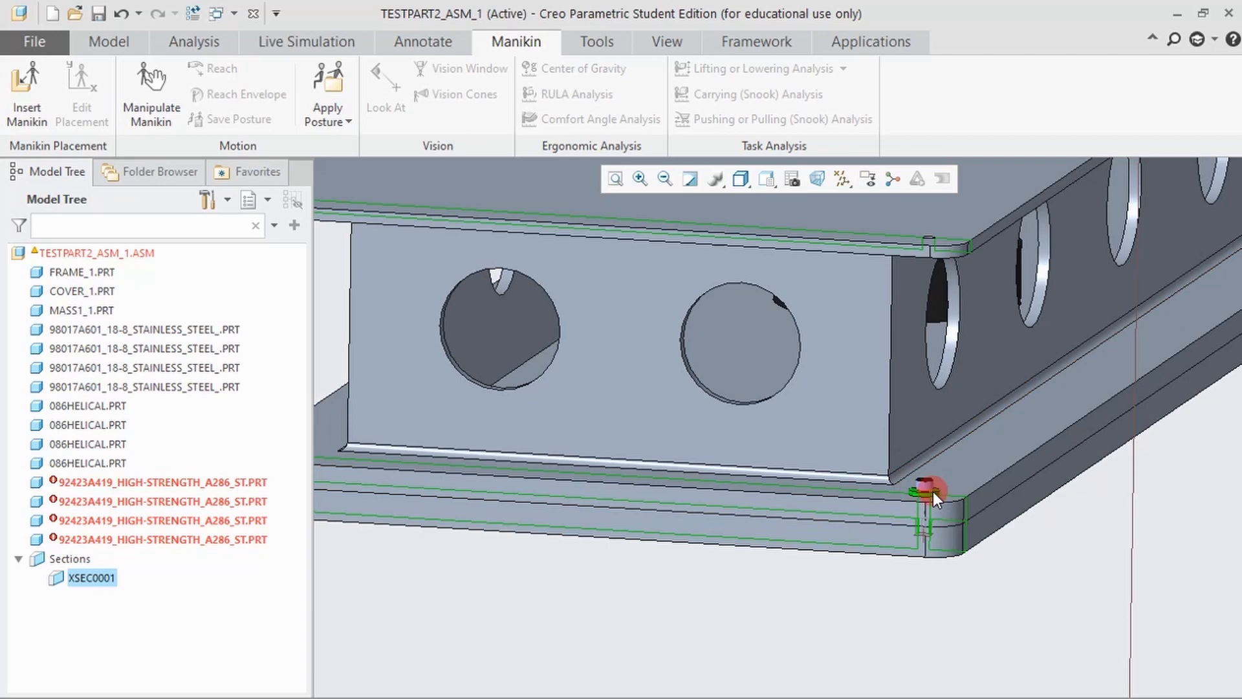
scroll(932, 491, up, 2)
scroll(932, 491, down, 2)
scroll(932, 492, down, 2)
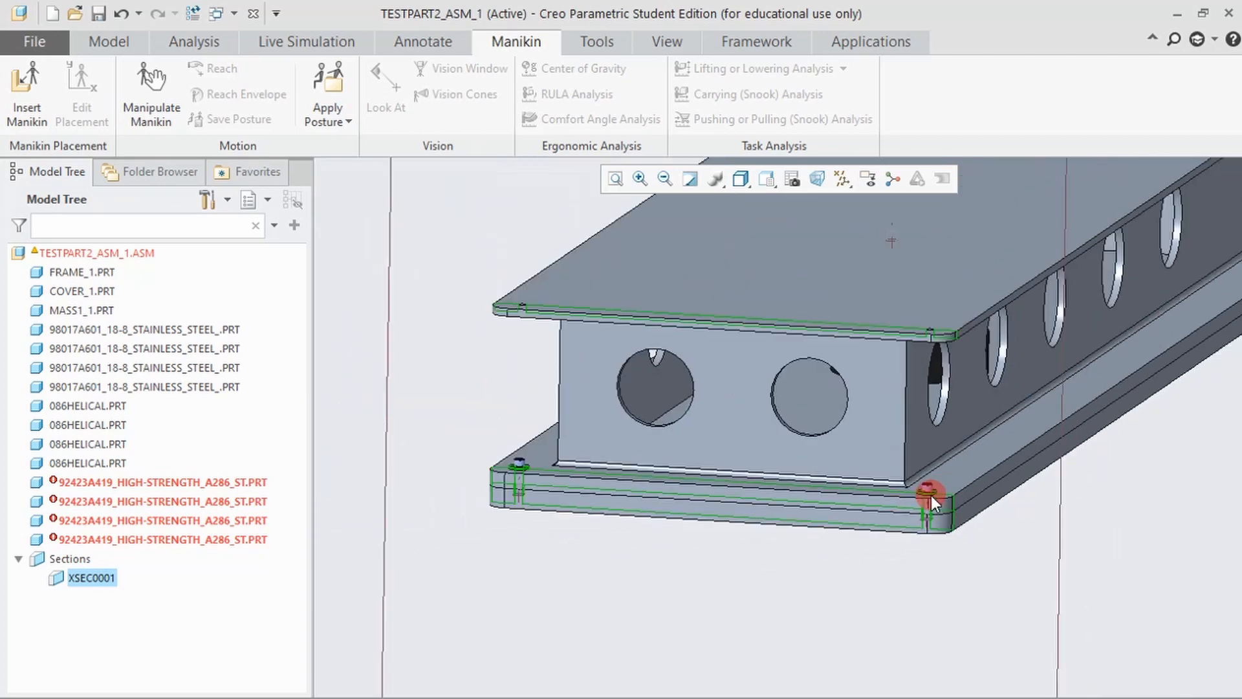
scroll(929, 501, down, 2)
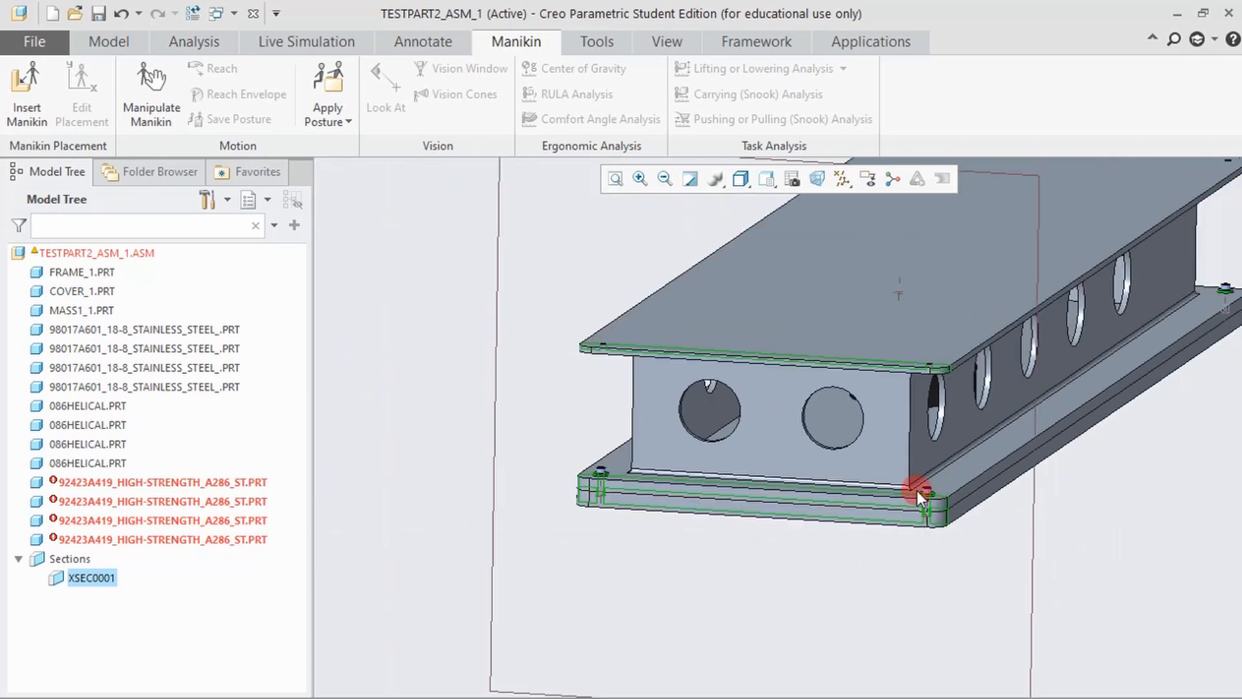
Edit the XSEC0001 cross-section definition so the bolt and tapped hole show cut through.
drag(924, 477, 914, 530)
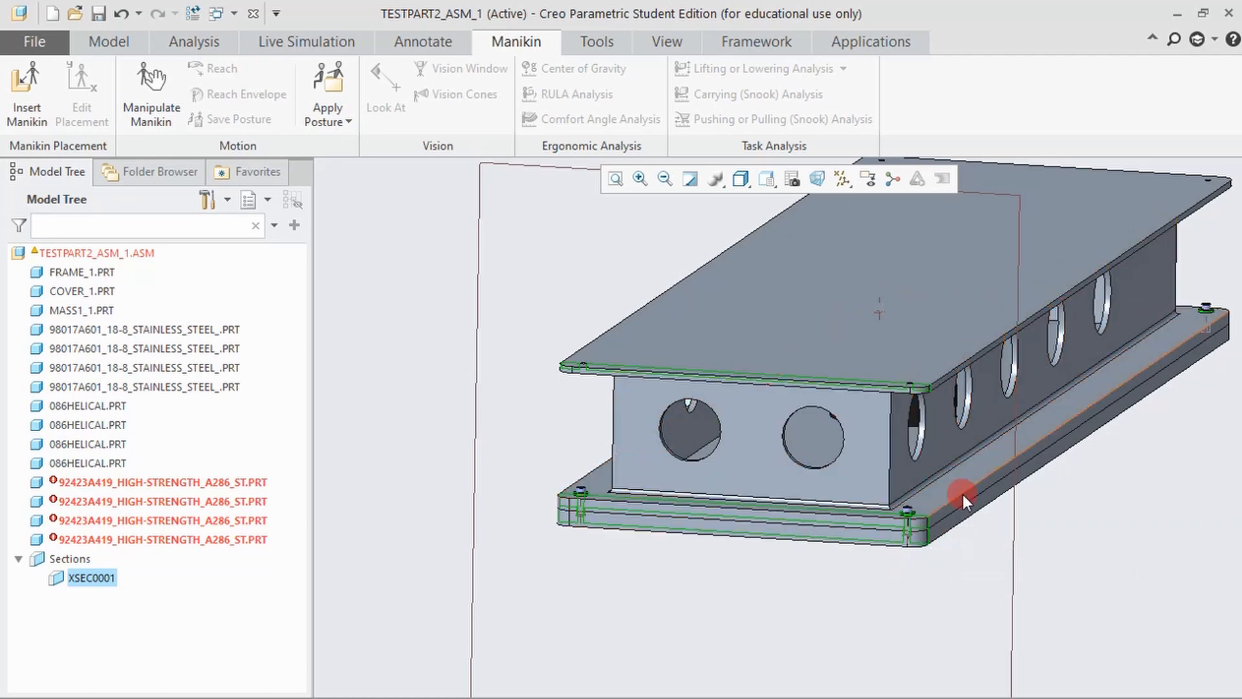
scroll(913, 533, up, 3)
scroll(912, 529, up, 3)
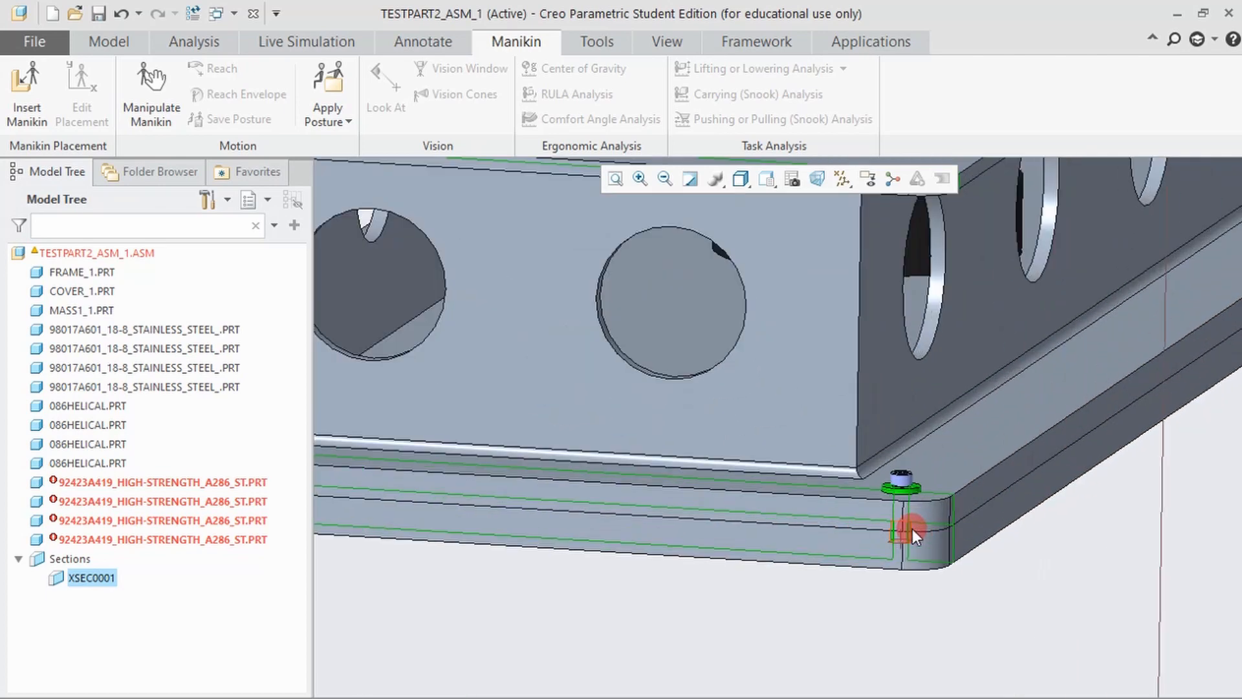
scroll(910, 514, up, 3)
scroll(905, 499, up, 1)
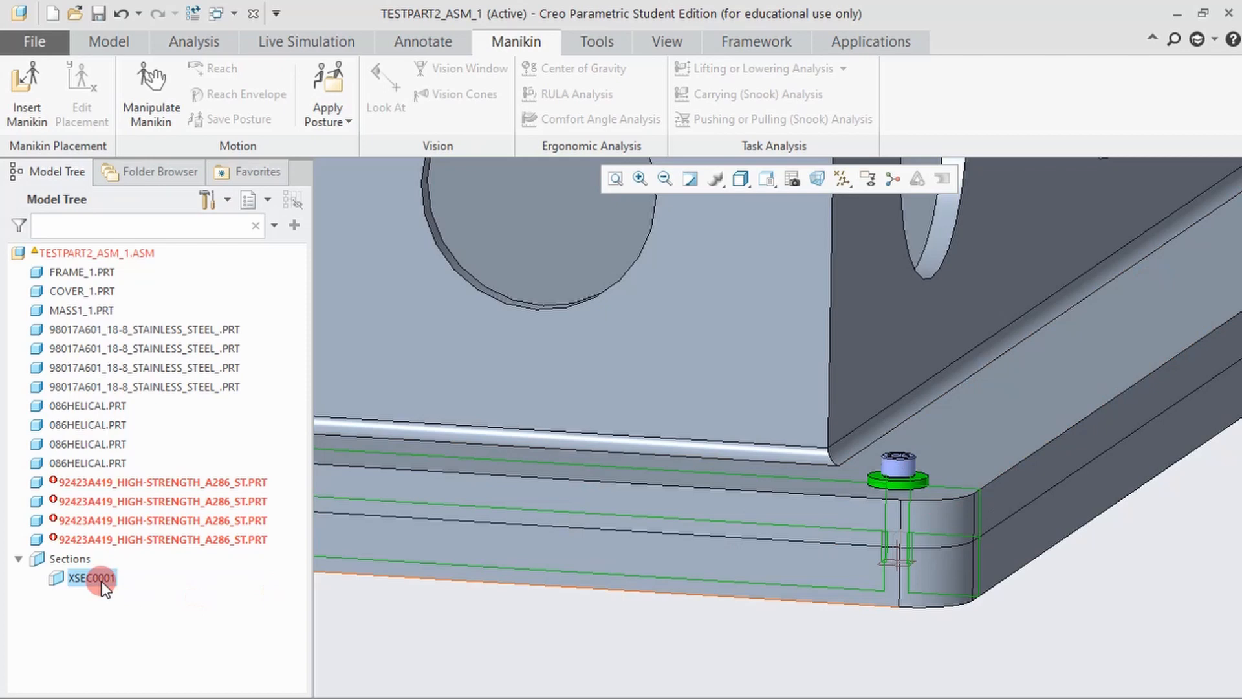
right_click(100, 581)
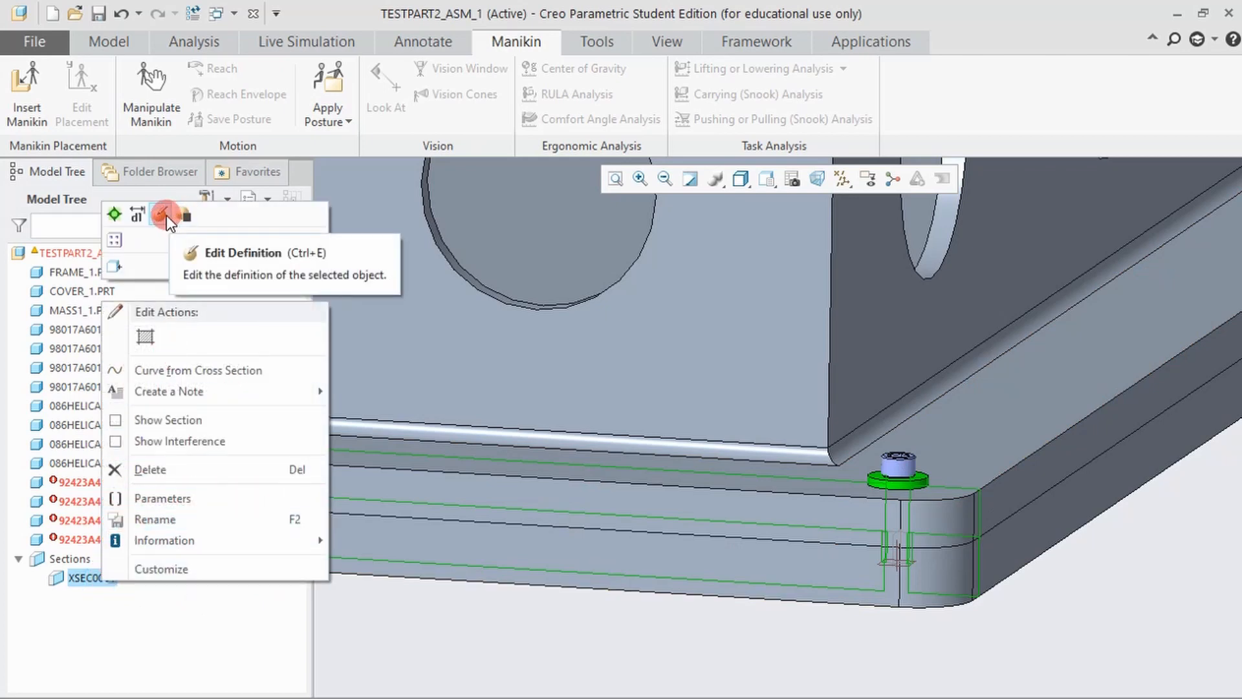
click(167, 214)
scroll(826, 527, up, 5)
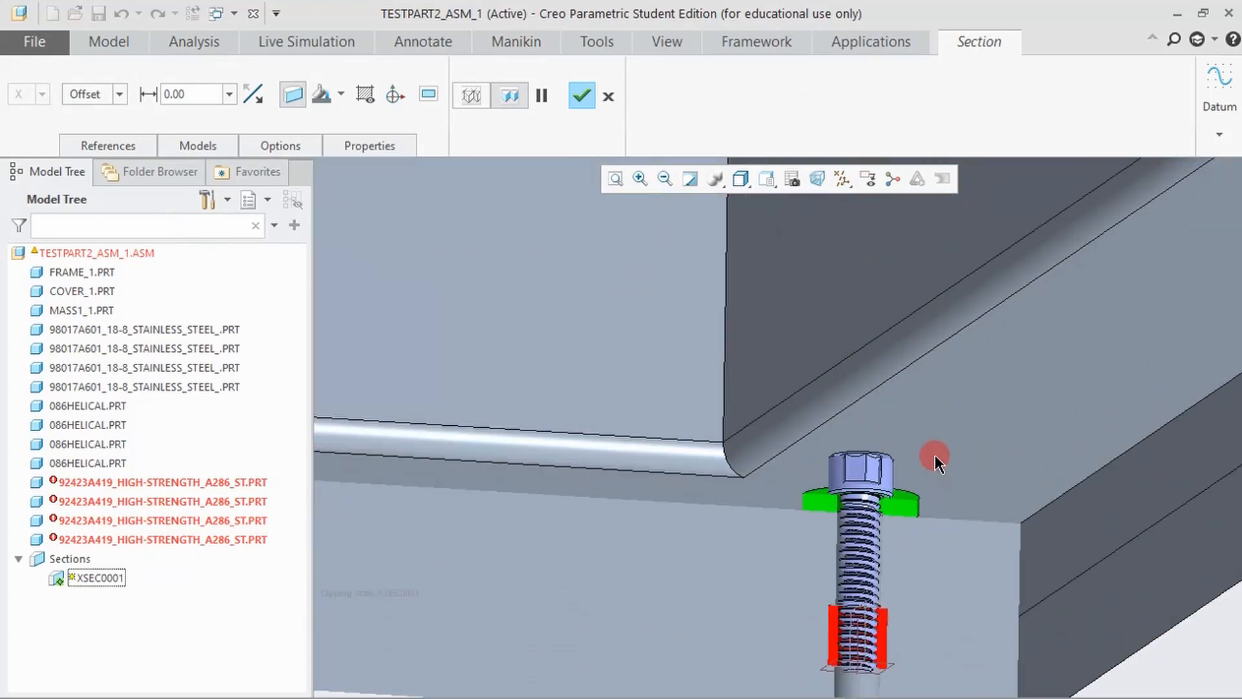
scroll(935, 456, up, 3)
drag(903, 504, 827, 468)
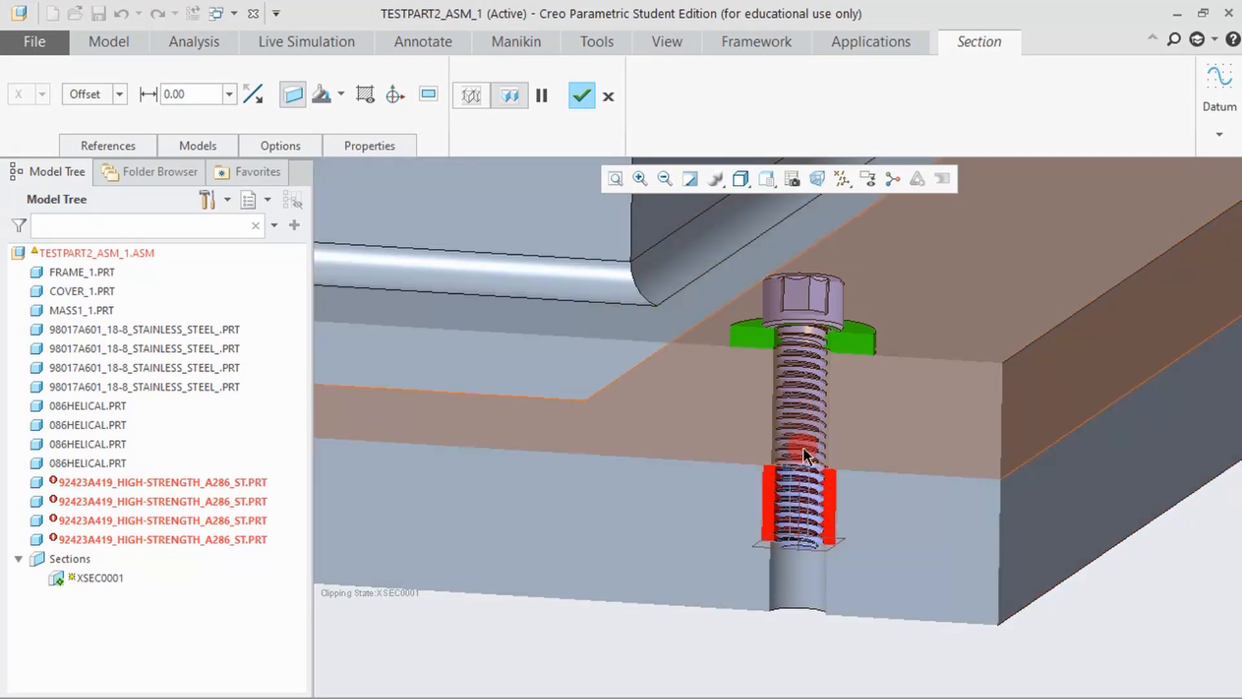
scroll(805, 454, down, 5)
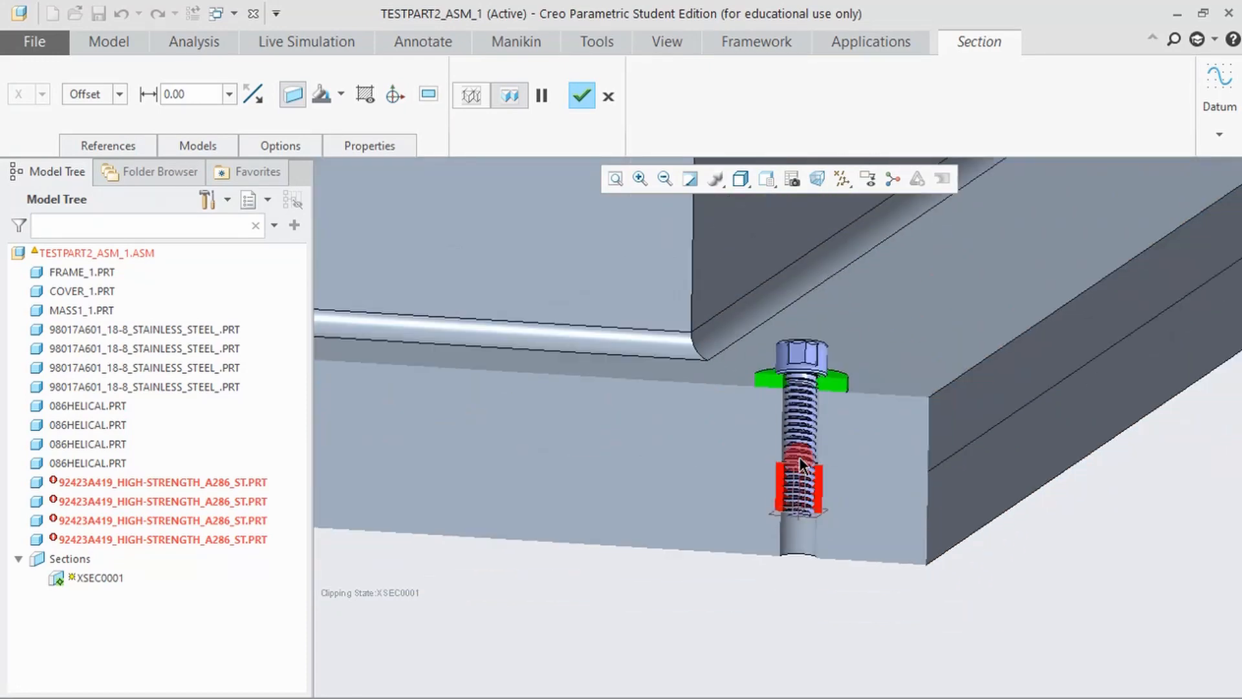
scroll(803, 460, down, 4)
scroll(801, 469, down, 4)
scroll(819, 452, up, 4)
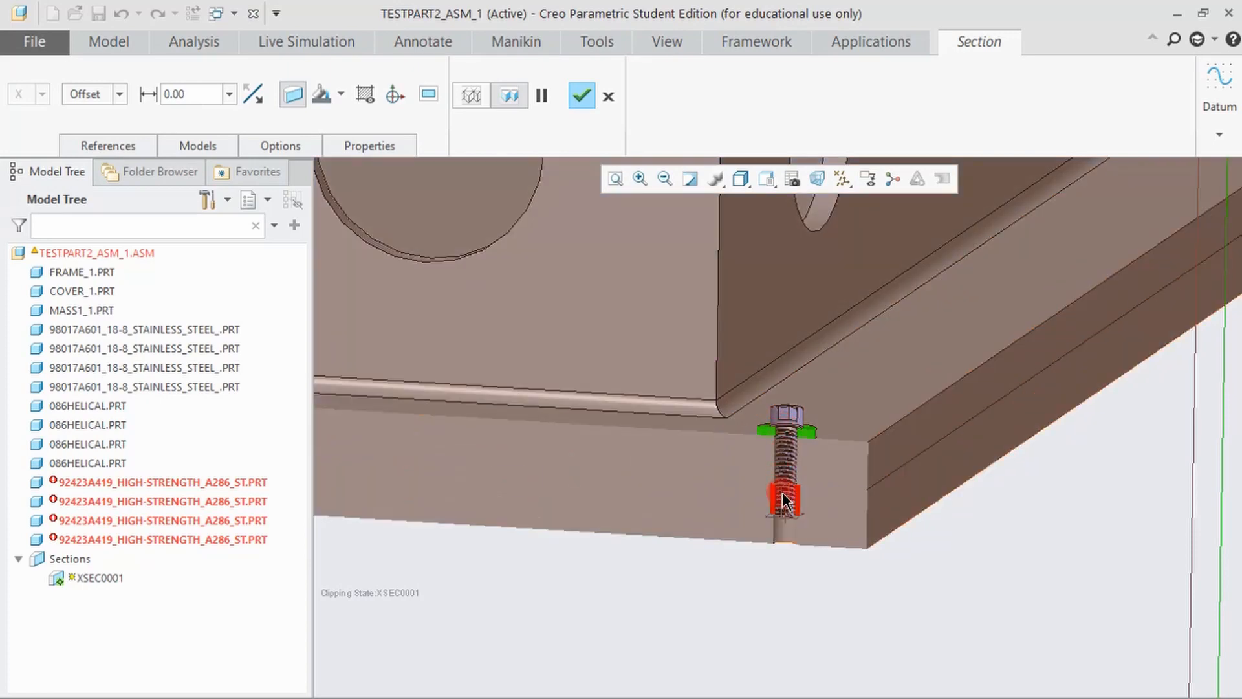
scroll(784, 500, up, 3)
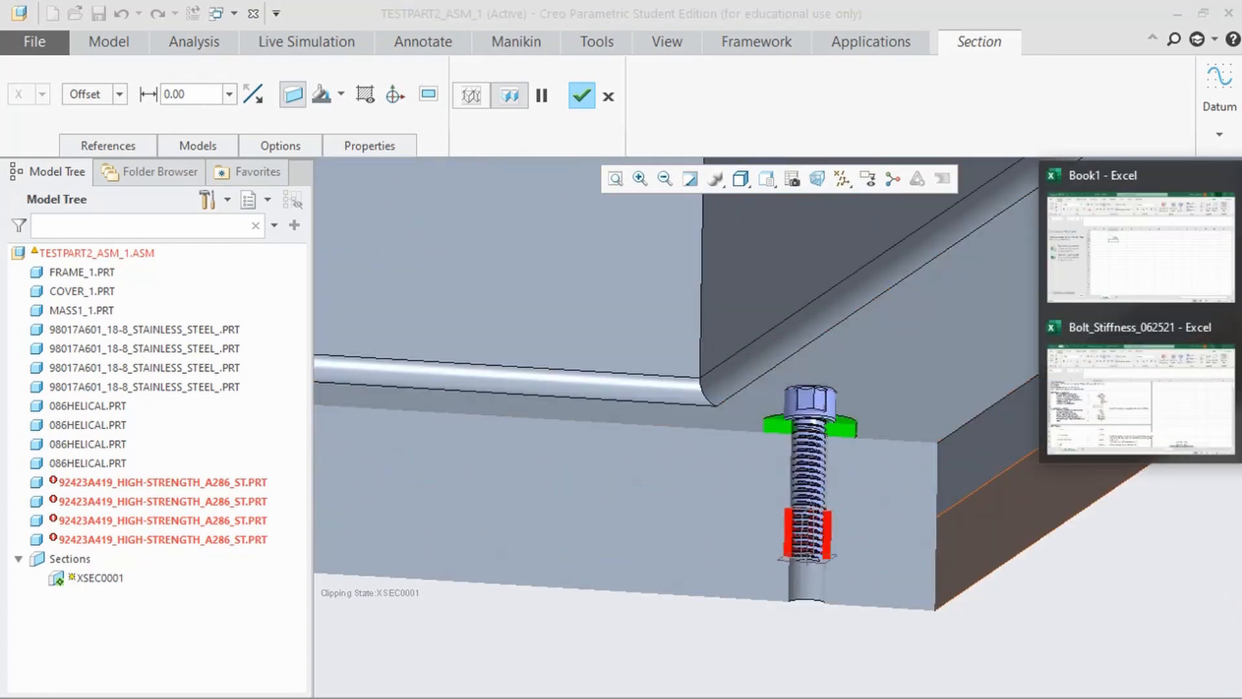
Review the stiffness inputs: nominal bolt diameter 0.086 and helical length multiplier 1.5.
click(1140, 398)
click(337, 417)
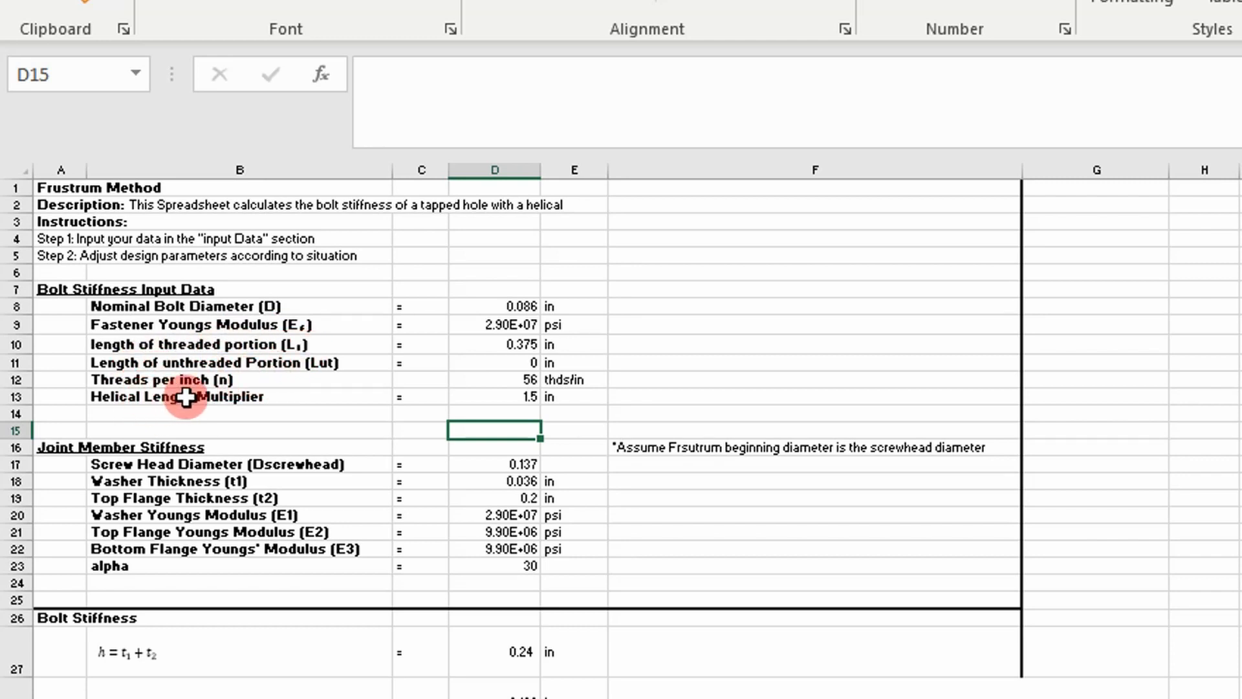
drag(193, 396, 490, 393)
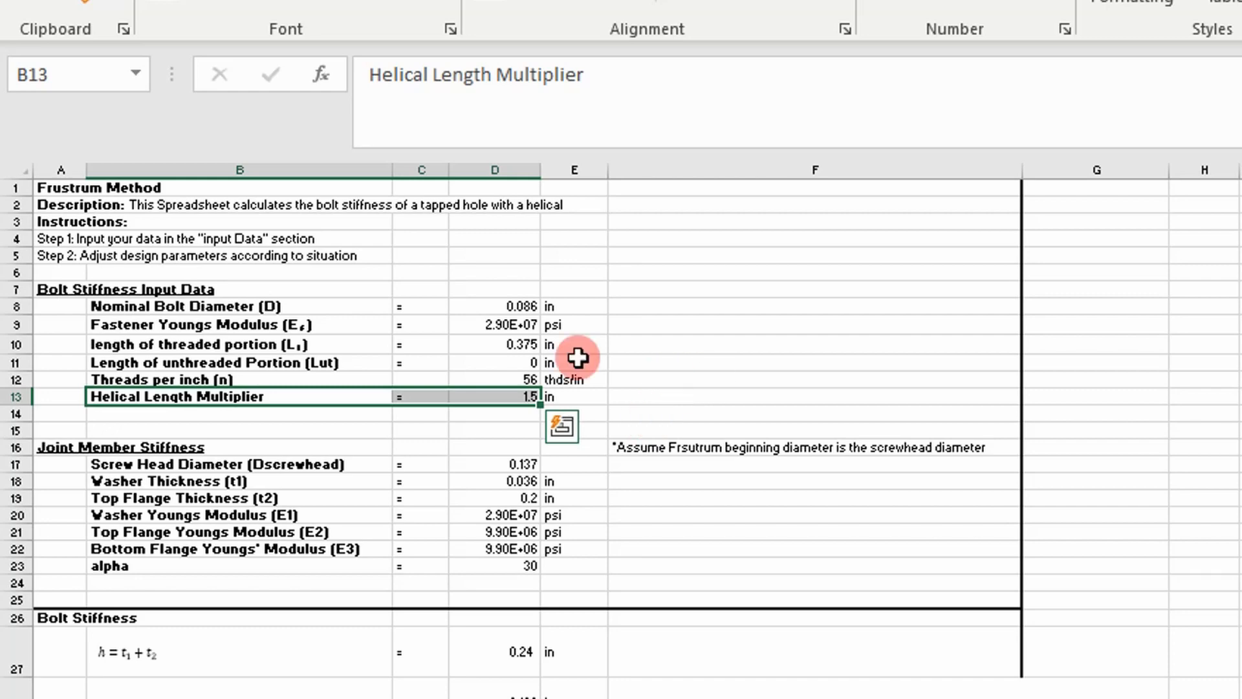
click(548, 307)
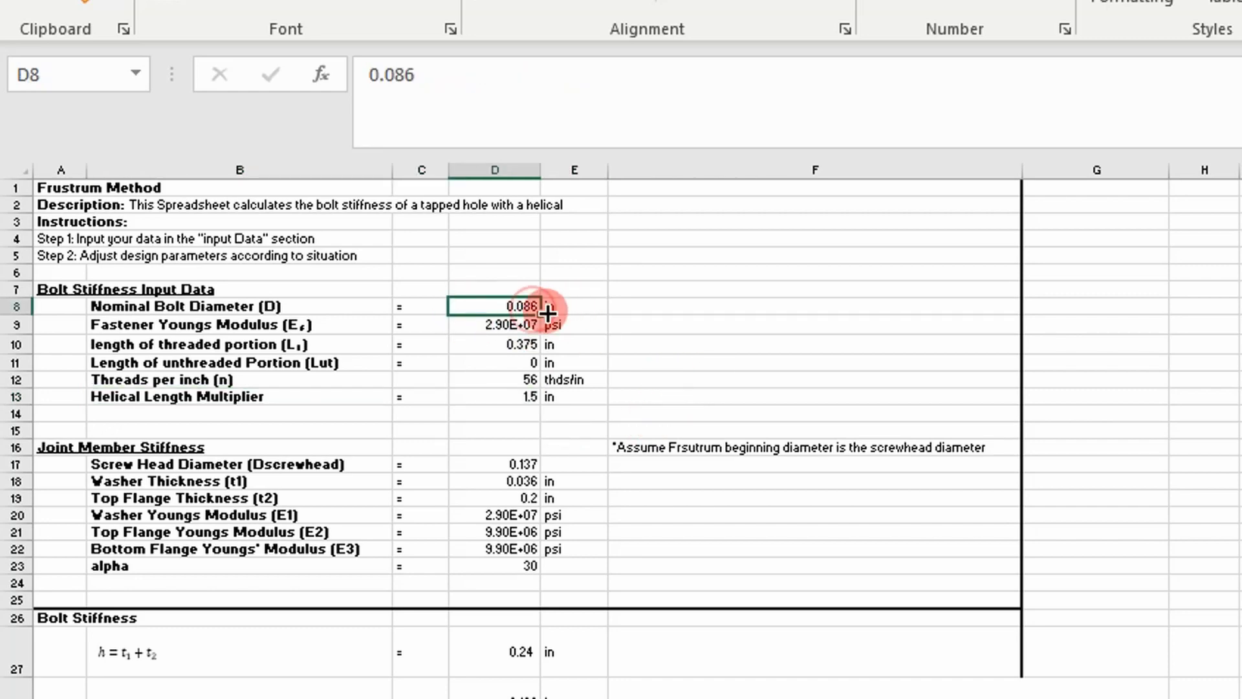
click(494, 397)
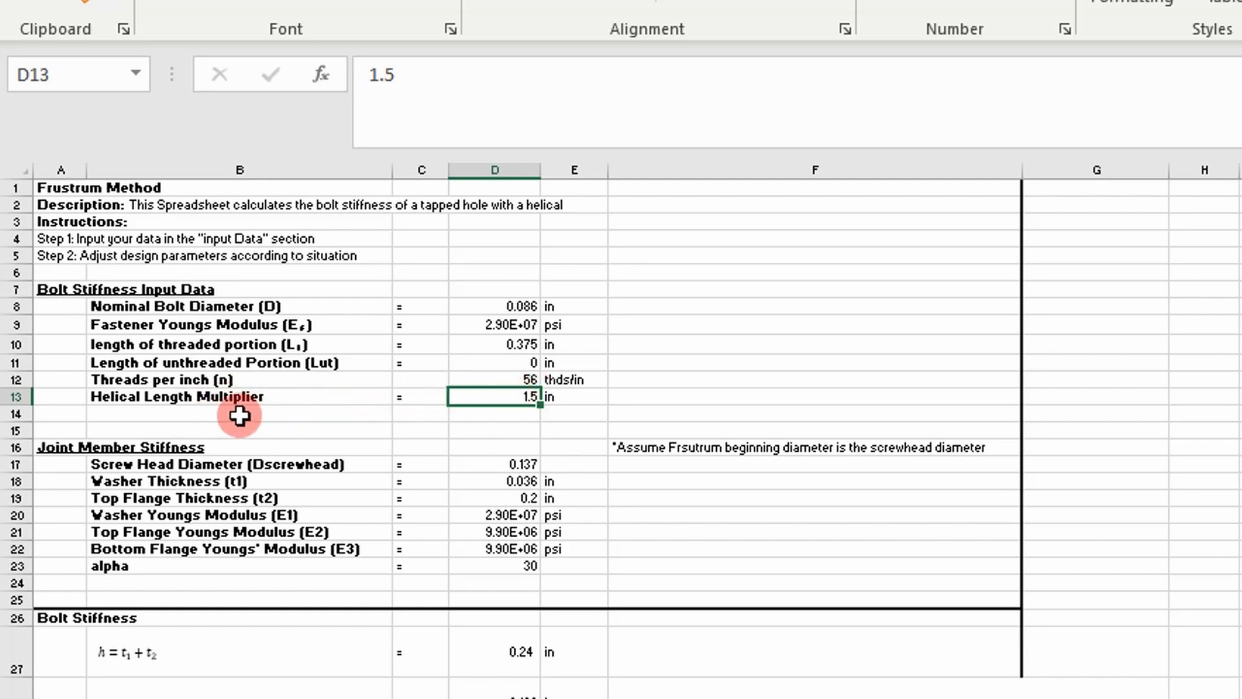
scroll(330, 446, down, 1)
scroll(330, 447, down, 1)
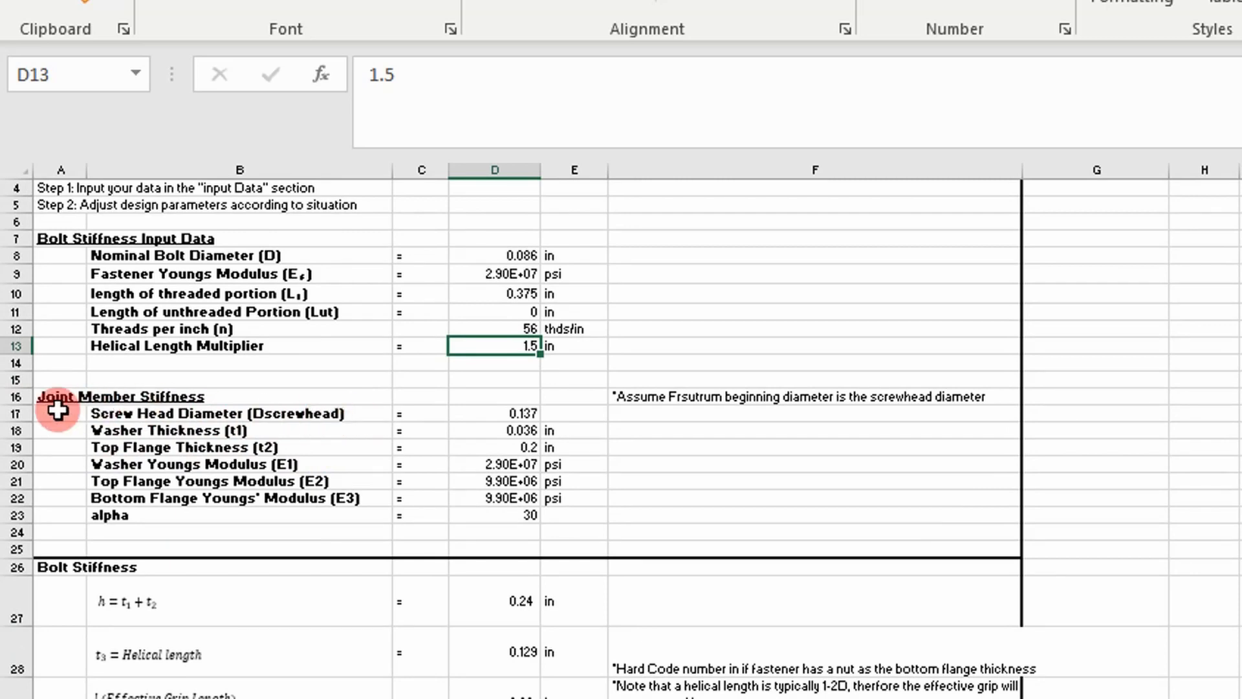
mouse_move(204, 414)
mouse_down()
mouse_move(527, 509)
mouse_move(504, 514)
mouse_up()
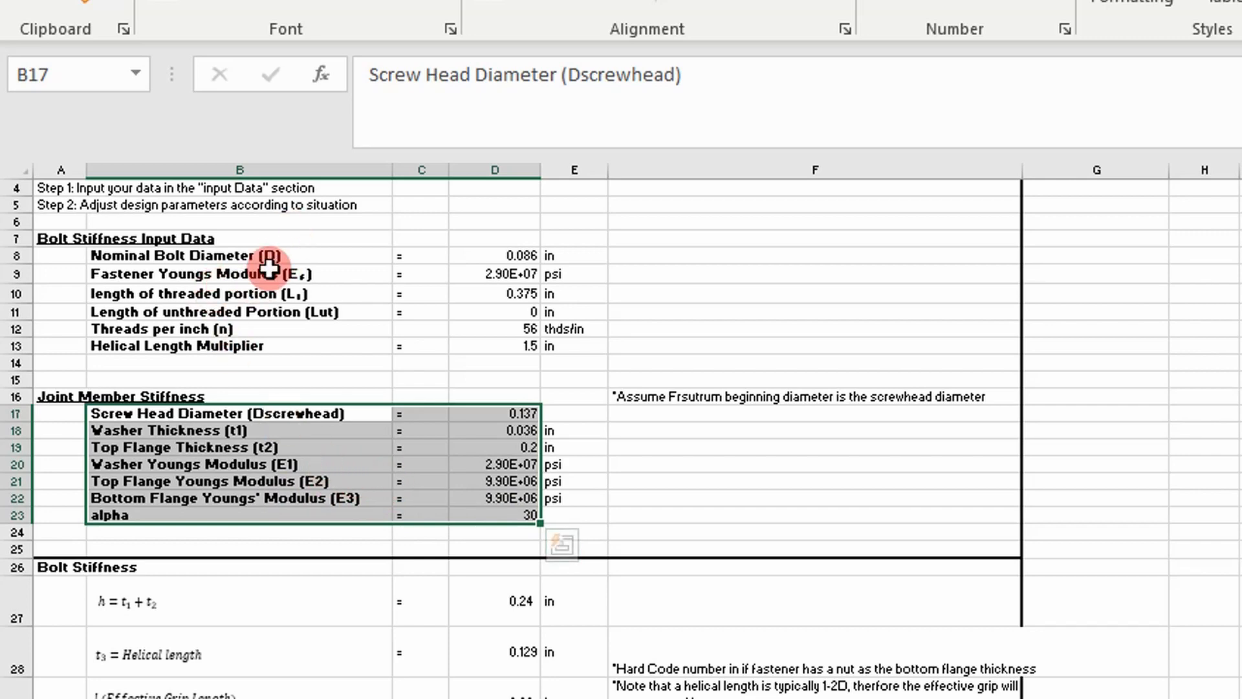
click(524, 257)
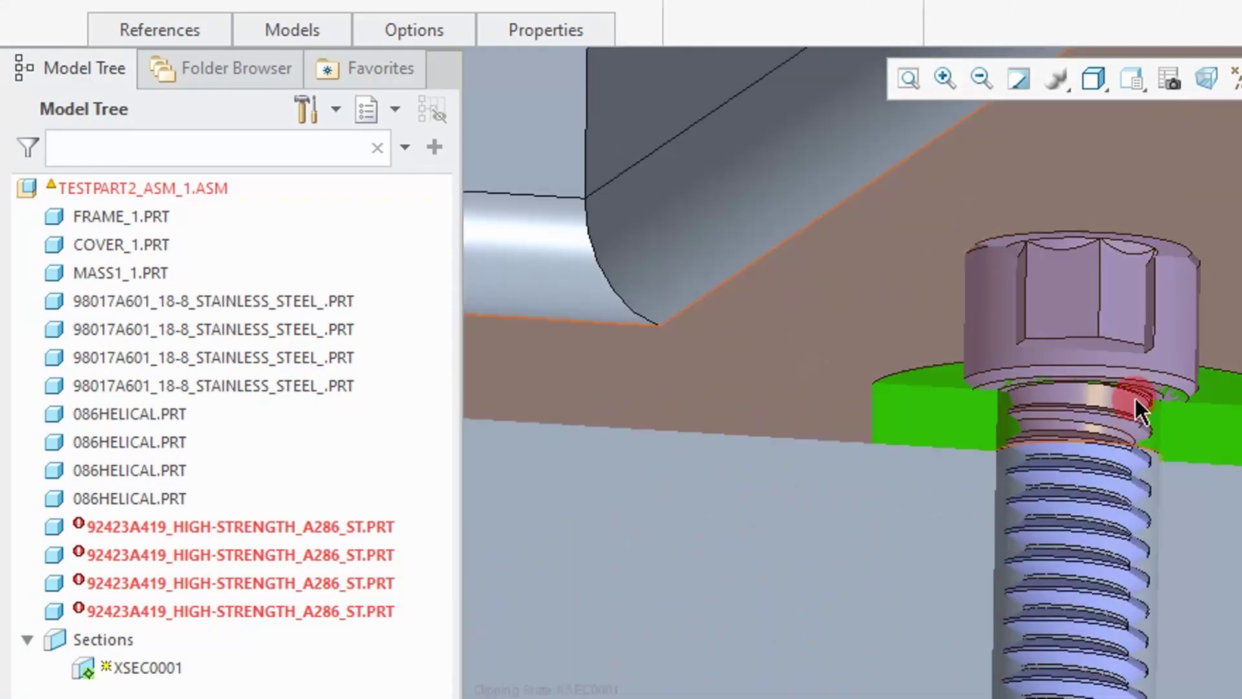
Measure the bolt's threaded length in the sectioned assembly, reading 0.375 in.
drag(1141, 408, 1148, 480)
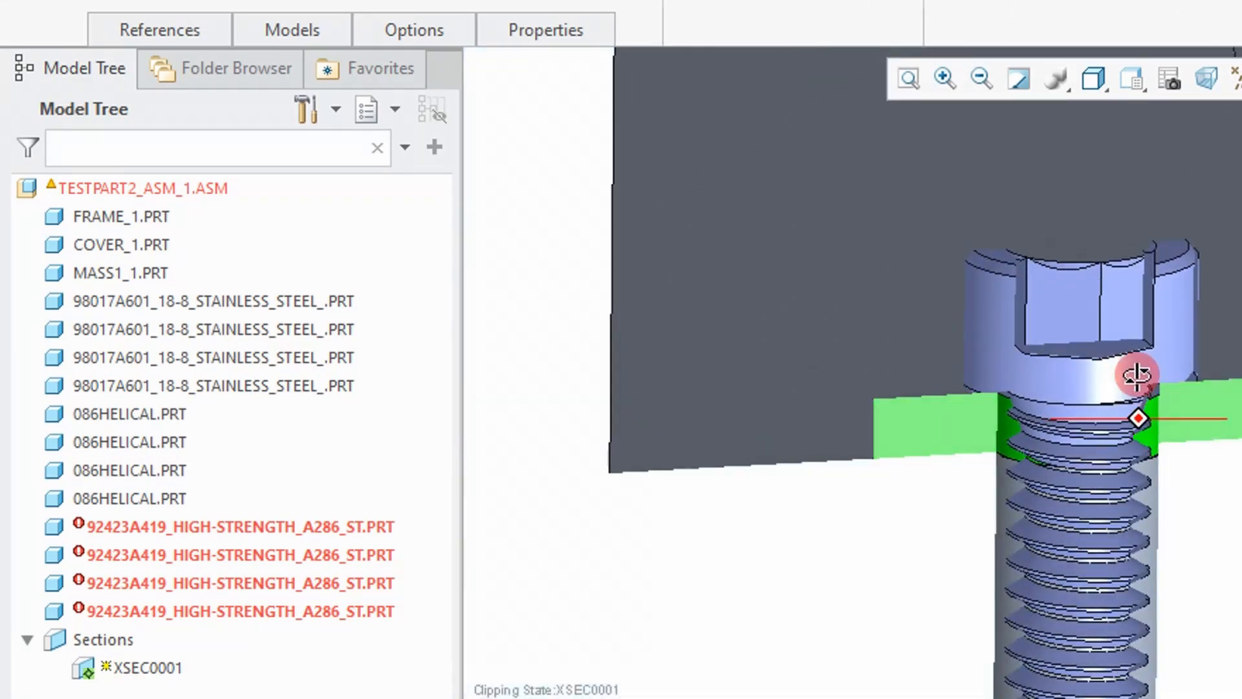
scroll(1144, 476, up, 4)
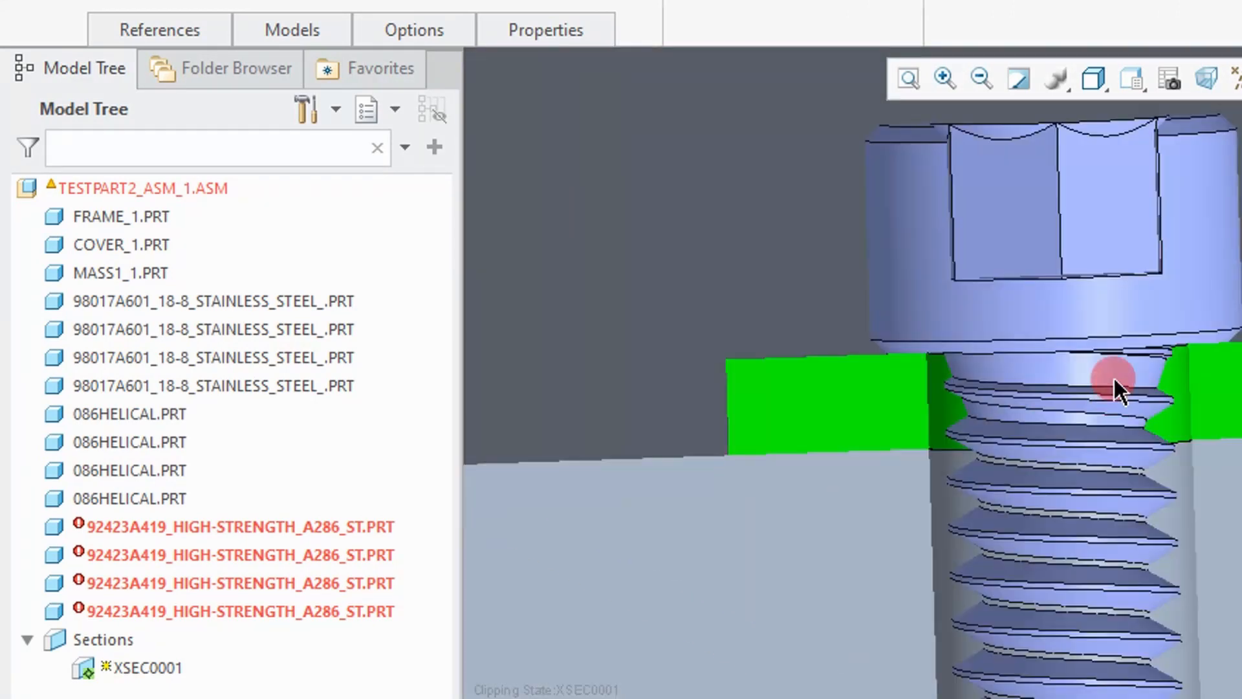
scroll(1114, 378, up, 4)
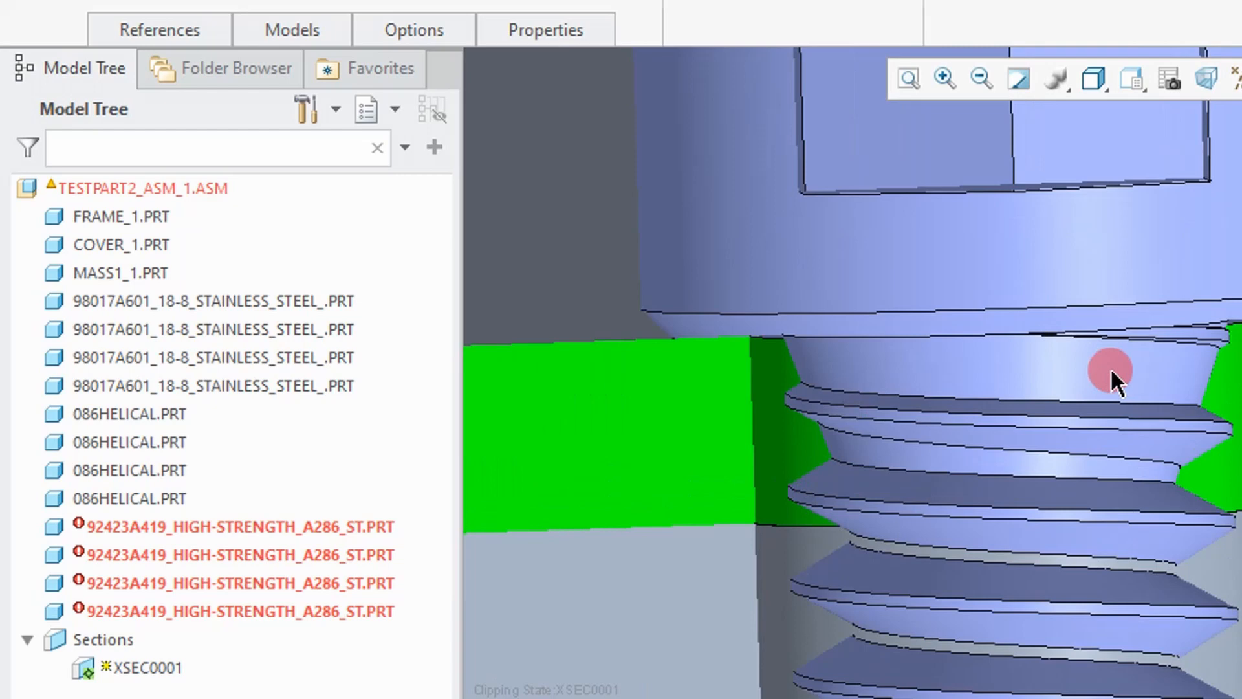
scroll(1111, 368, down, 5)
scroll(1110, 368, down, 3)
mouse_move(1107, 360)
mouse_down()
mouse_move(1019, 109)
mouse_move(1054, 541)
mouse_up()
scroll(1053, 541, down, 3)
mouse_move(1019, 324)
mouse_down()
mouse_move(961, 669)
mouse_move(988, 660)
mouse_up()
scroll(991, 661, down, 3)
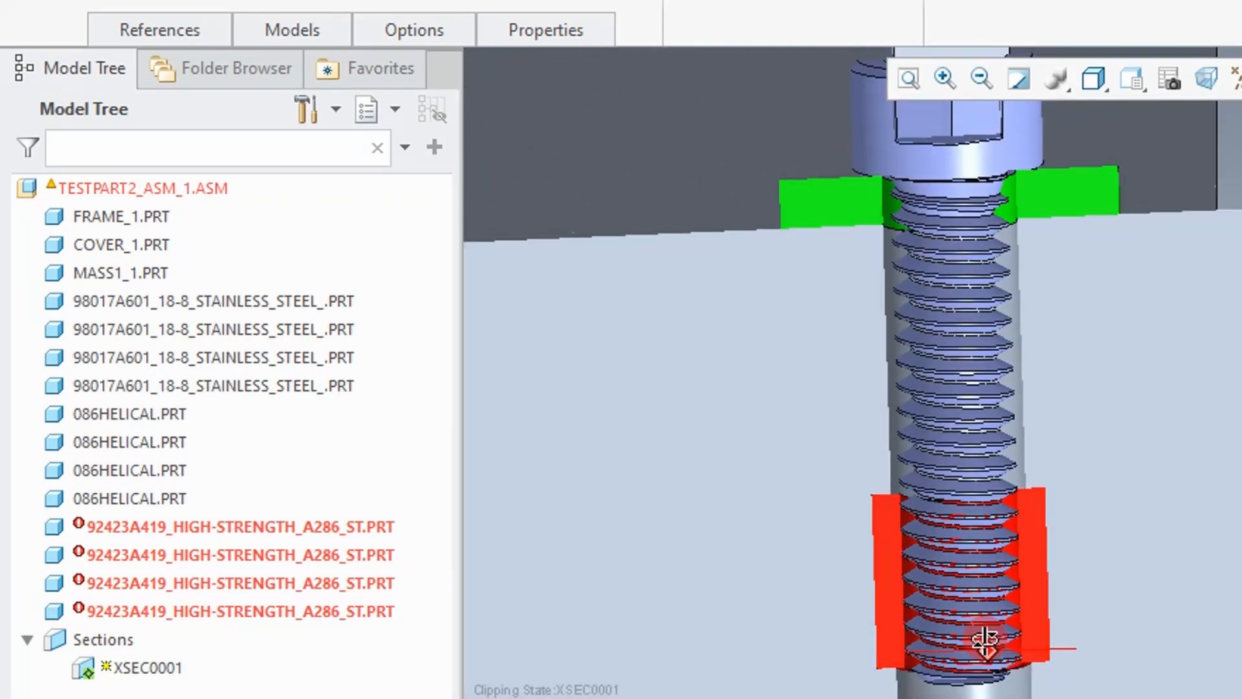
scroll(980, 650, up, 4)
scroll(976, 650, up, 3)
scroll(947, 330, down, 5)
mouse_move(940, 321)
mouse_down()
mouse_move(931, 350)
mouse_move(764, 310)
mouse_up()
click(763, 309)
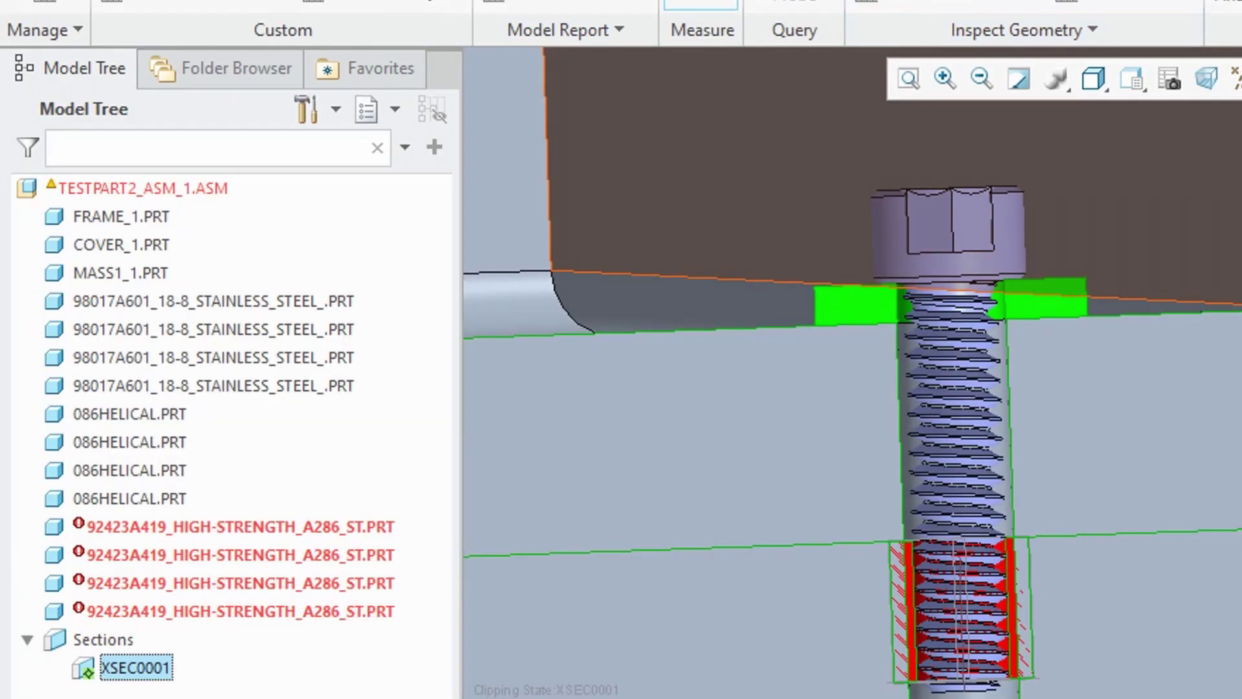
scroll(907, 250, up, 2)
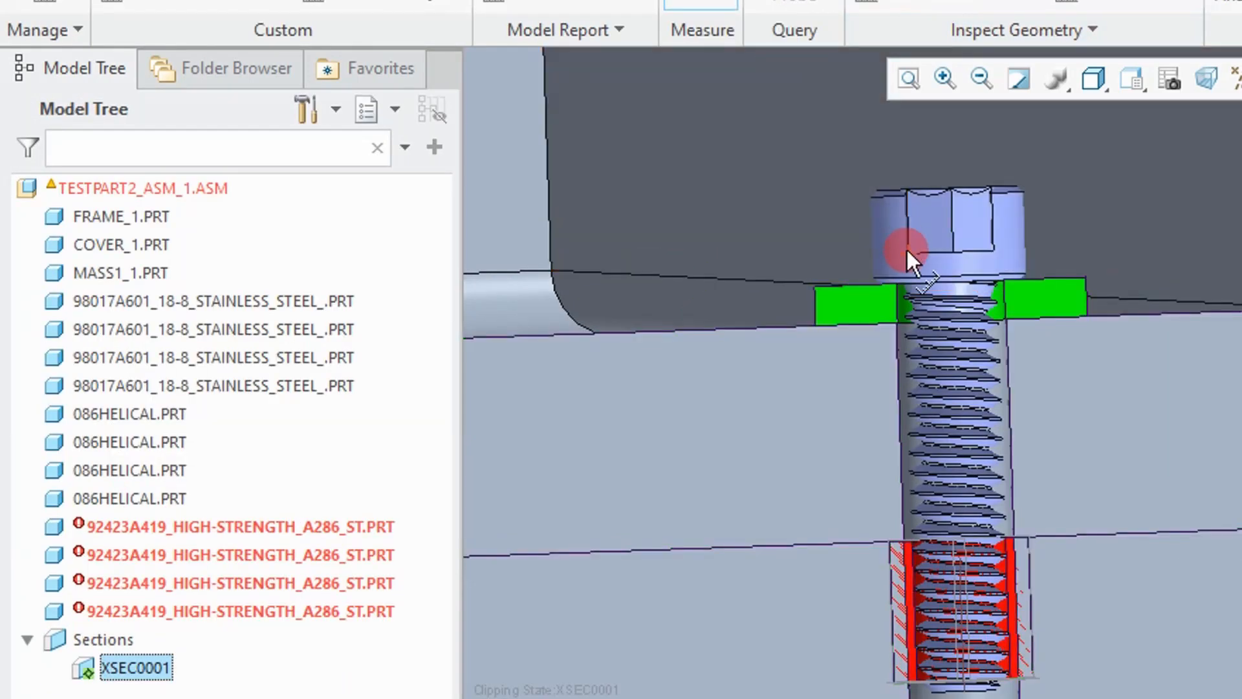
scroll(974, 283, up, 2)
scroll(975, 284, up, 2)
drag(955, 270, 957, 205)
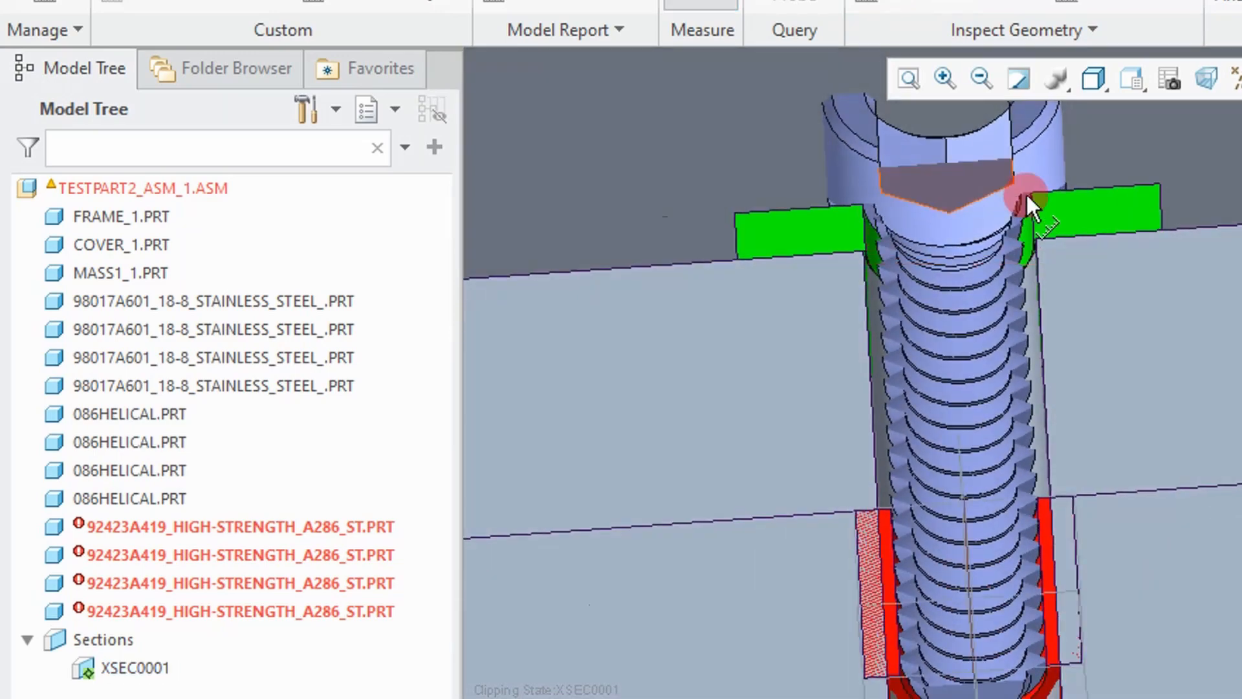
scroll(1026, 192, up, 3)
scroll(1026, 193, up, 3)
scroll(1022, 236, down, 2)
scroll(1023, 236, down, 3)
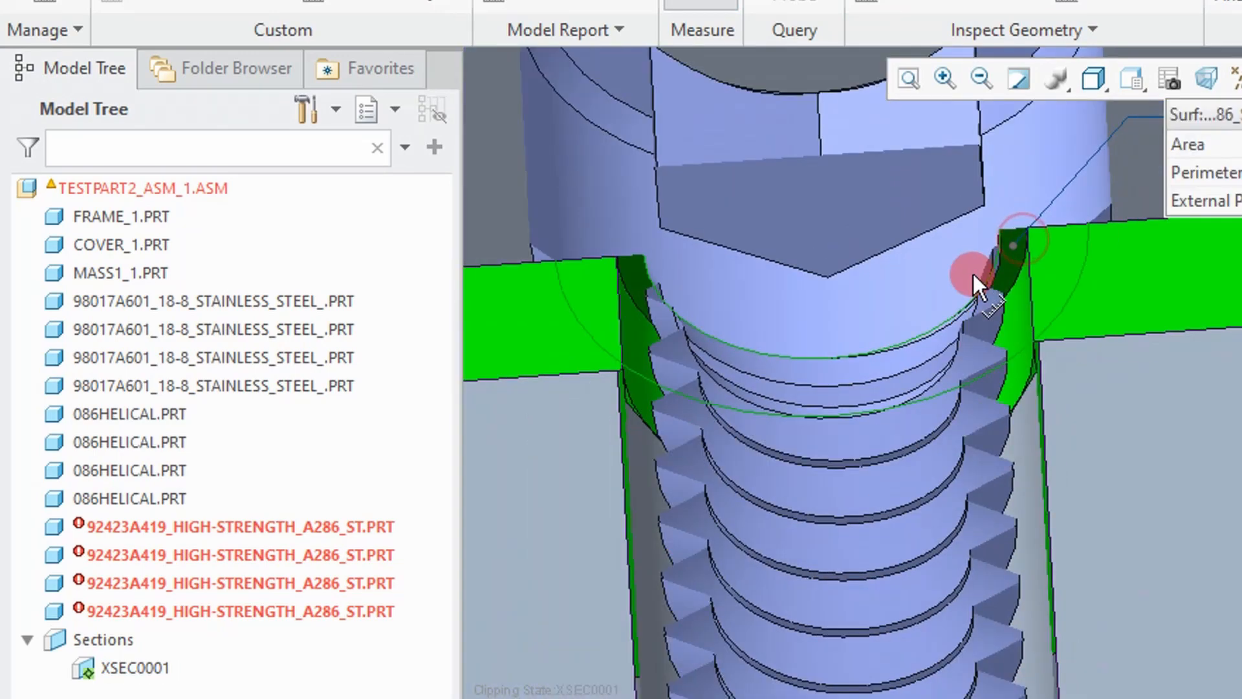
scroll(972, 271, down, 3)
scroll(929, 343, down, 2)
scroll(916, 385, down, 2)
scroll(917, 390, down, 2)
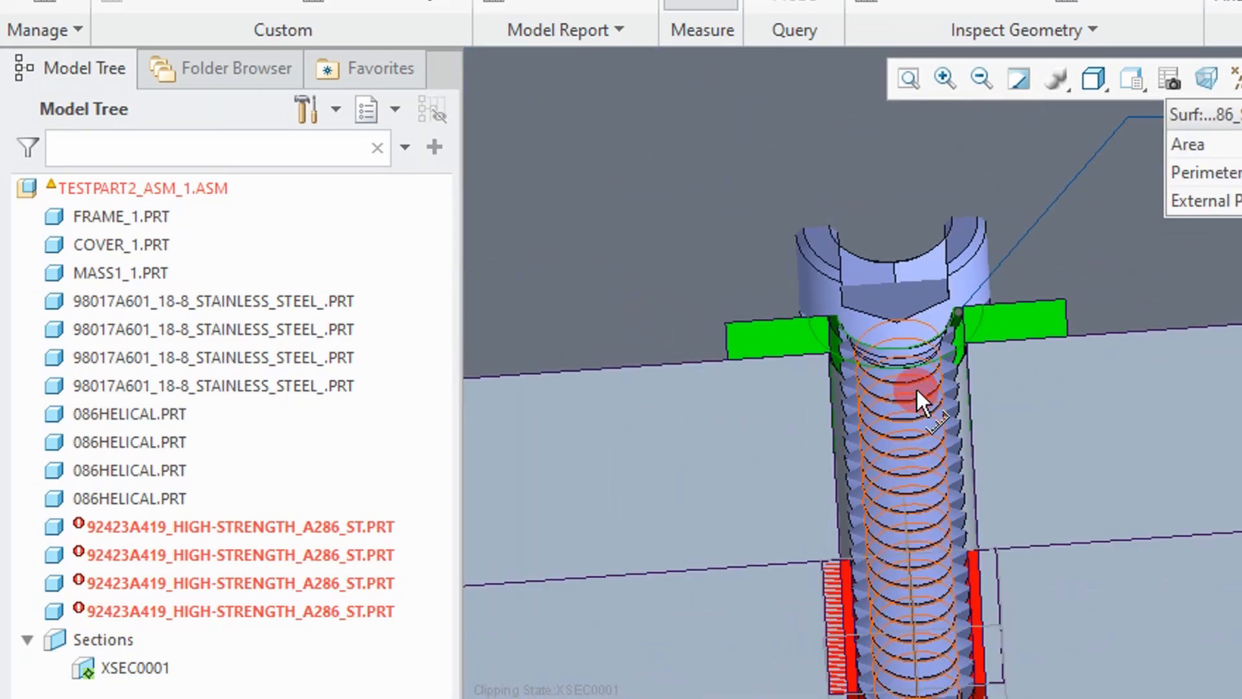
scroll(916, 416, down, 3)
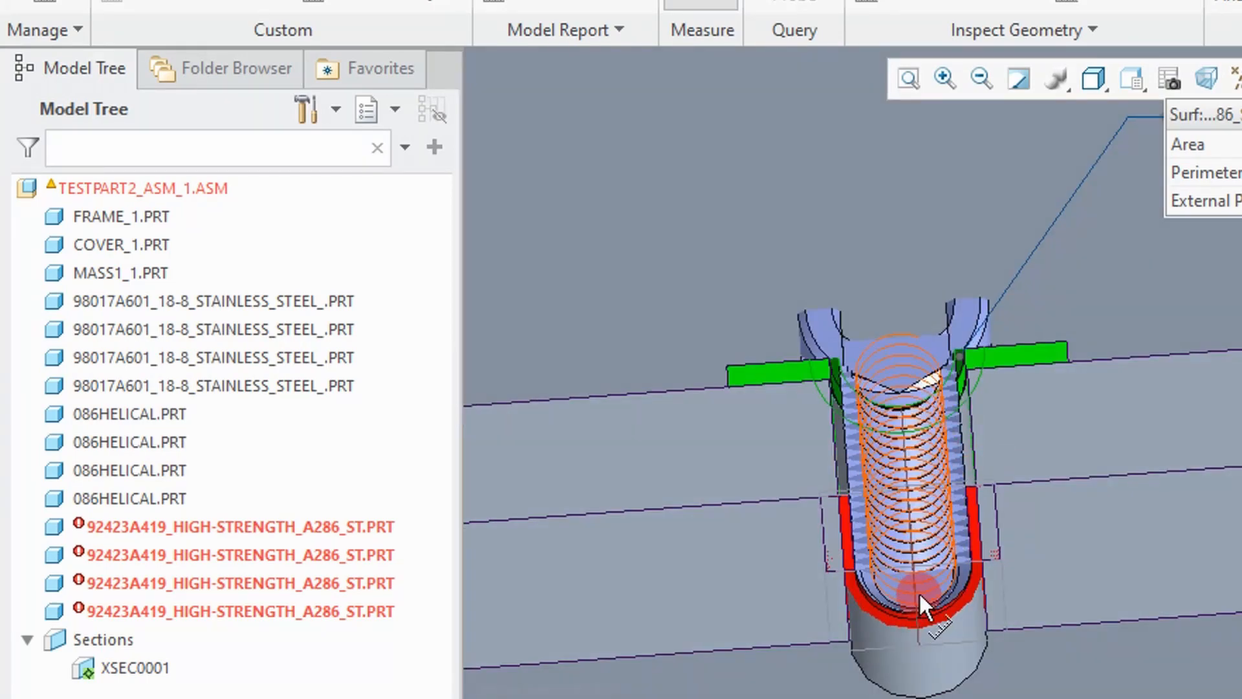
scroll(919, 590, up, 2)
scroll(910, 590, up, 2)
scroll(889, 592, up, 2)
click(791, 603)
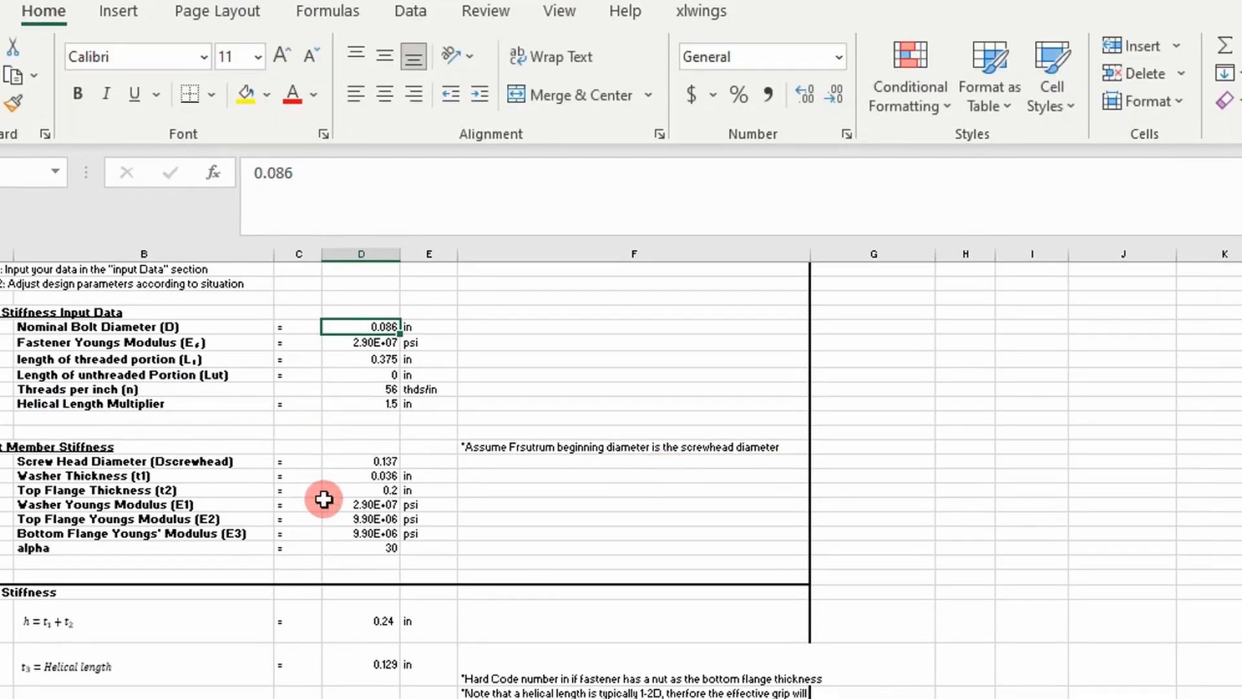
Verify the 0.375 in threaded length and 56 threads per inch entries.
click(379, 360)
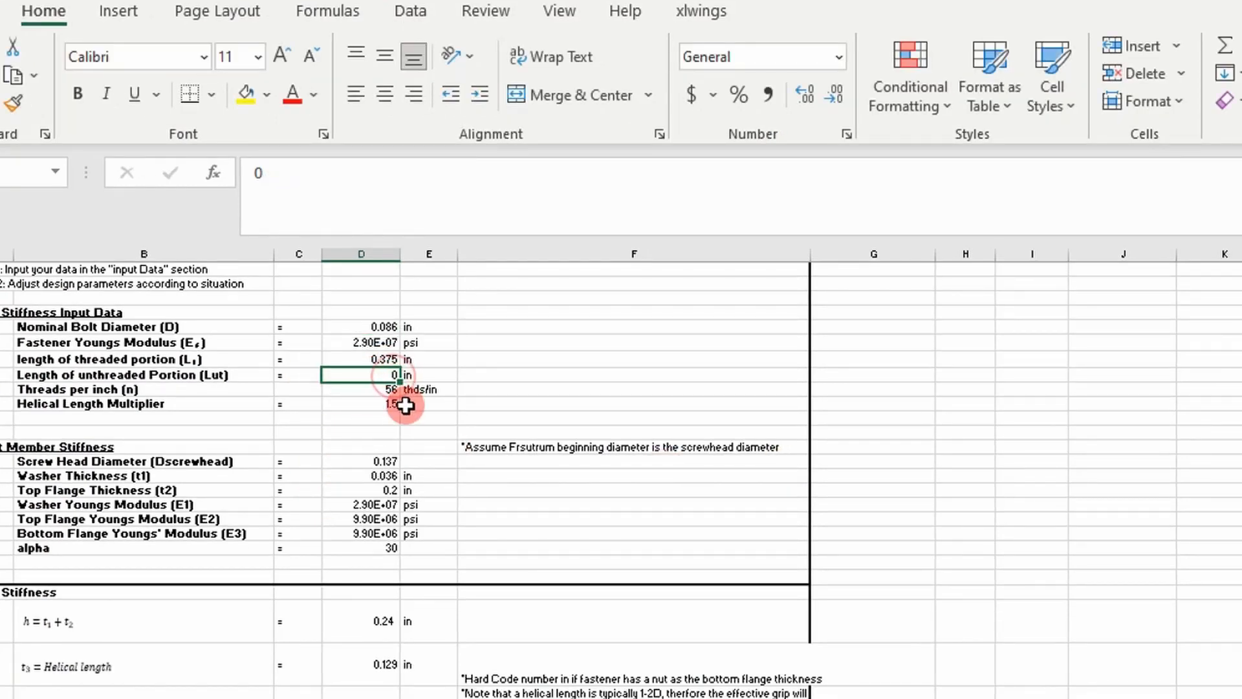
click(357, 389)
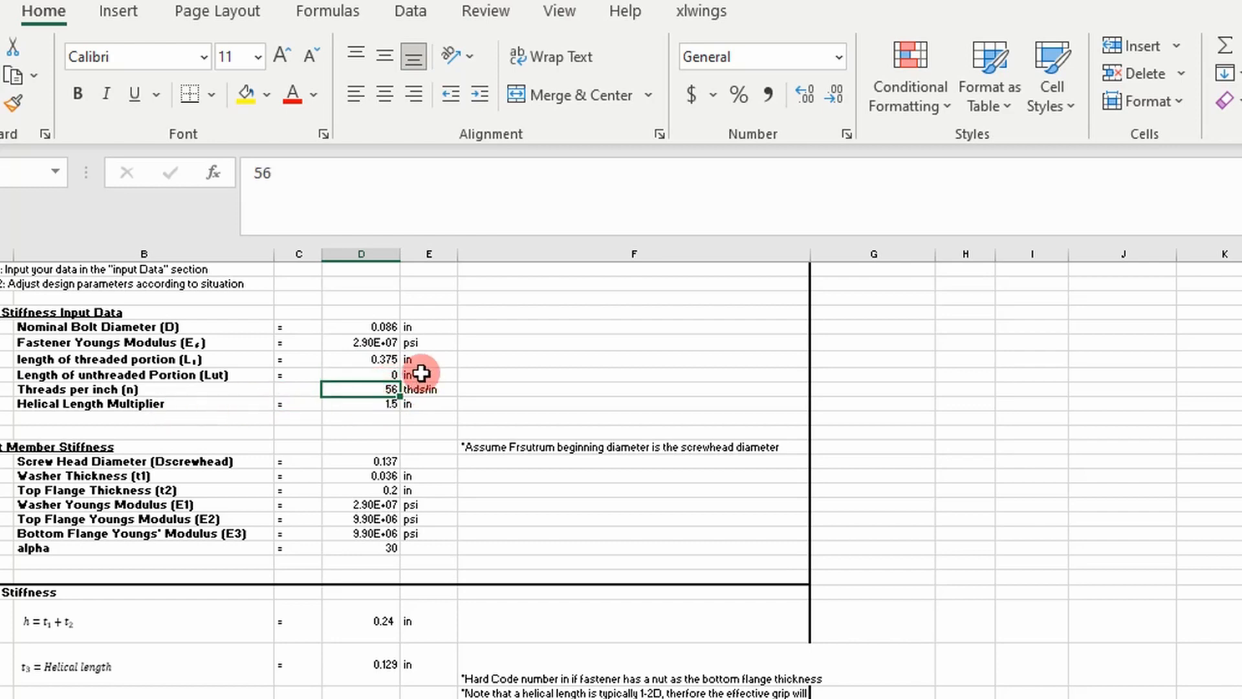
scroll(310, 528, down, 3)
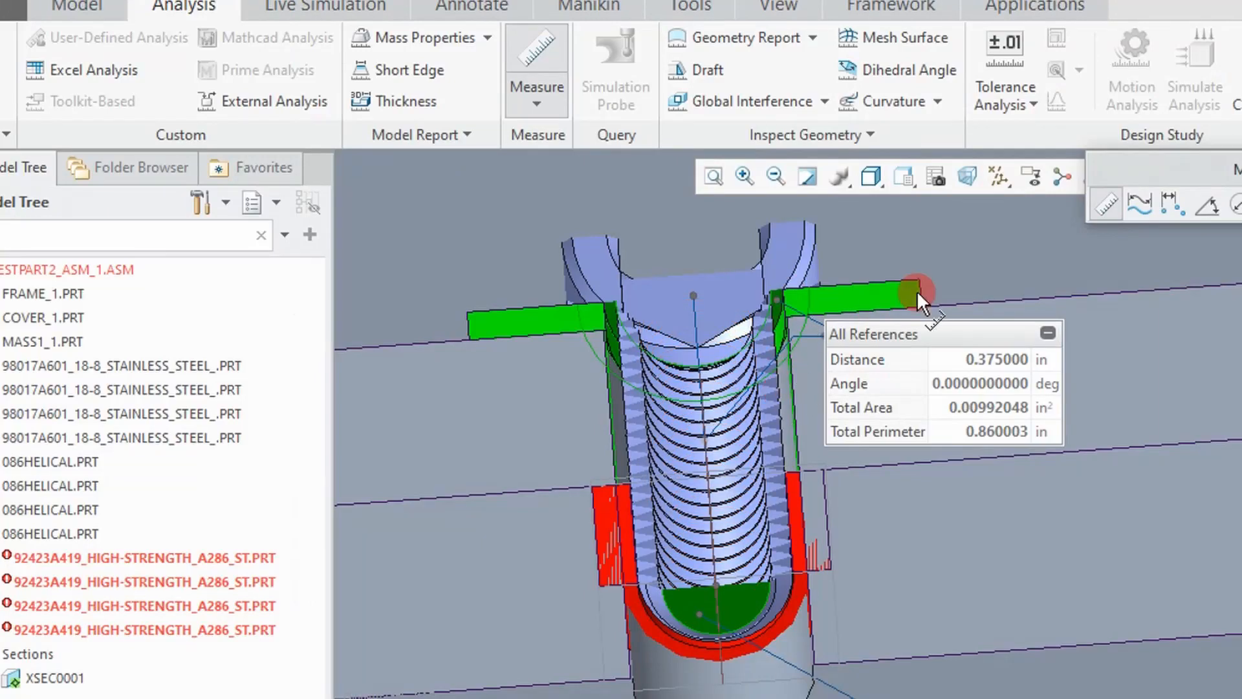
scroll(905, 380, down, 5)
Measure the screw head diameter as 0.140 in and enter 0.14 as Screw Head Diameter.
drag(1188, 409, 1170, 215)
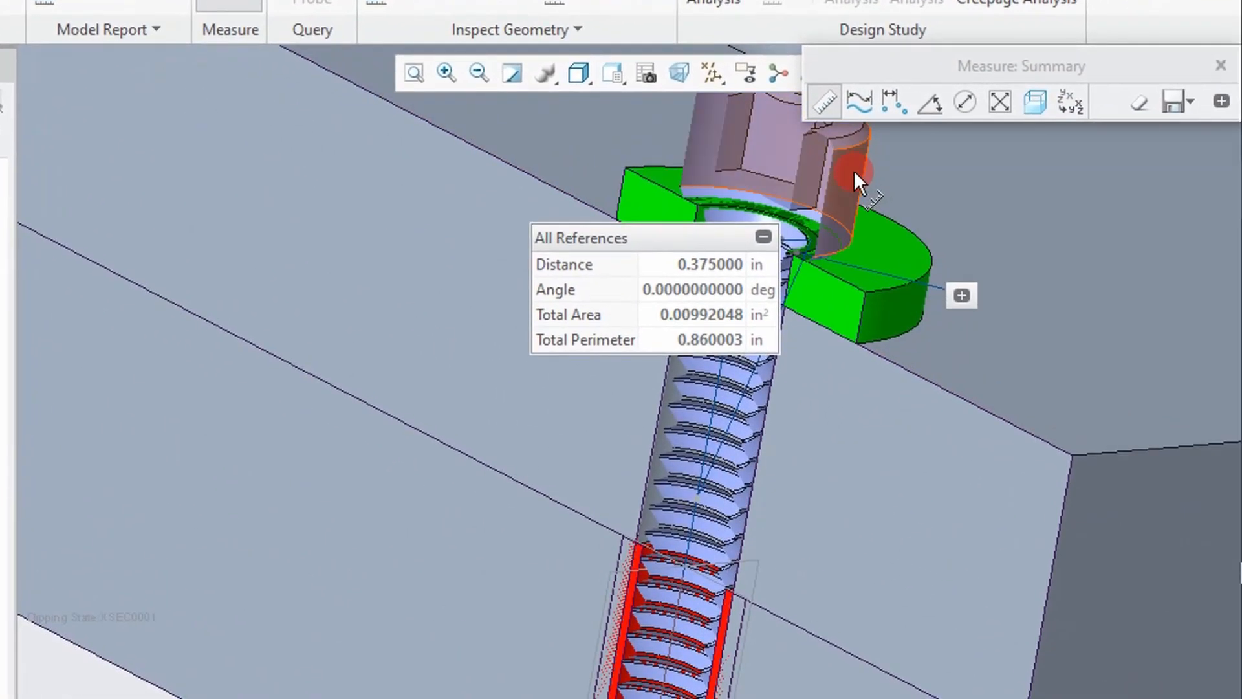
click(854, 180)
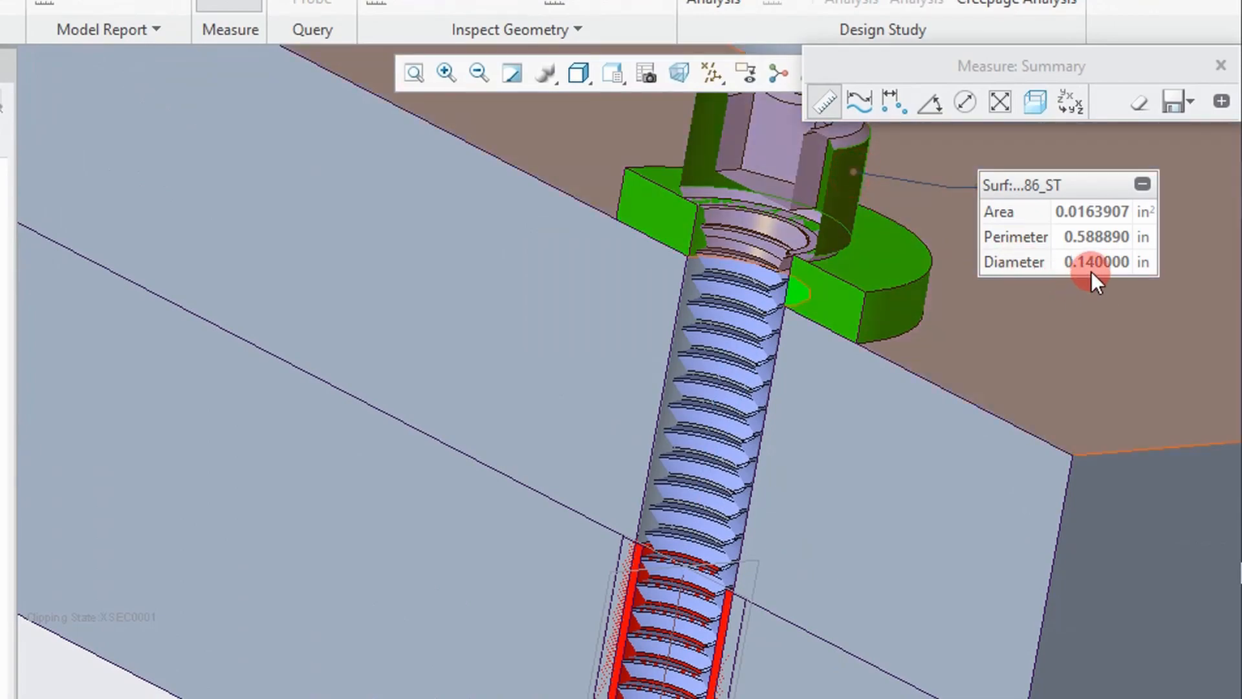
click(1110, 364)
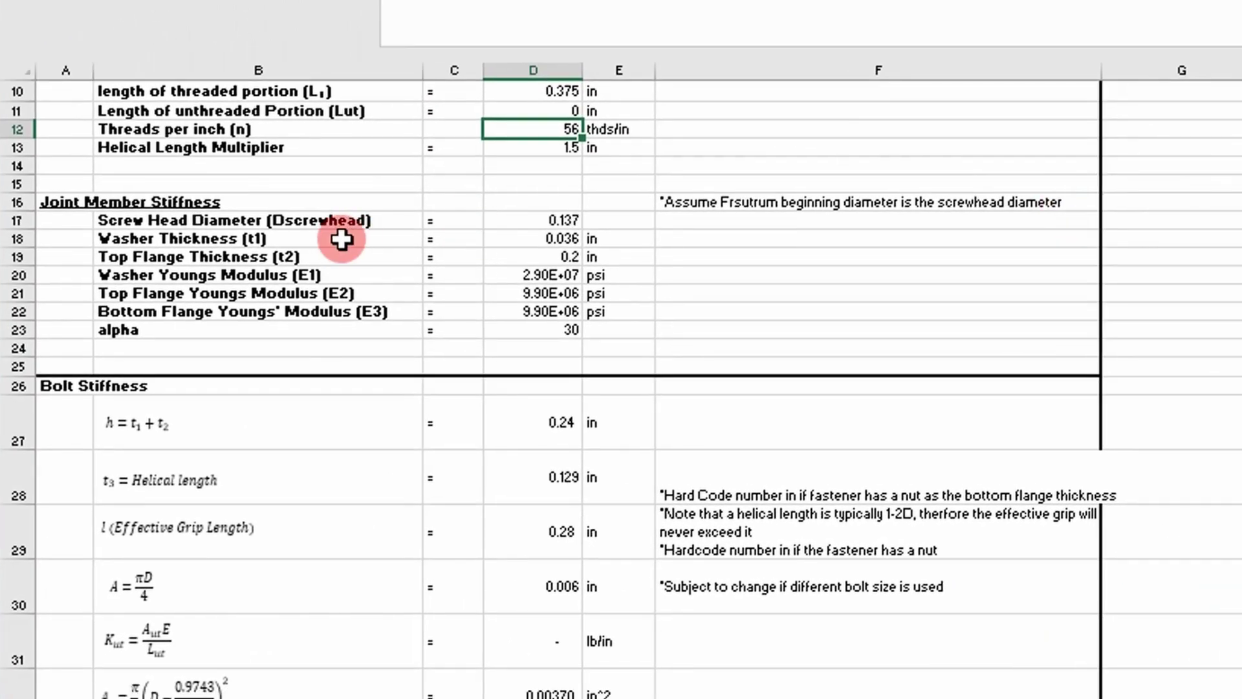
click(572, 232)
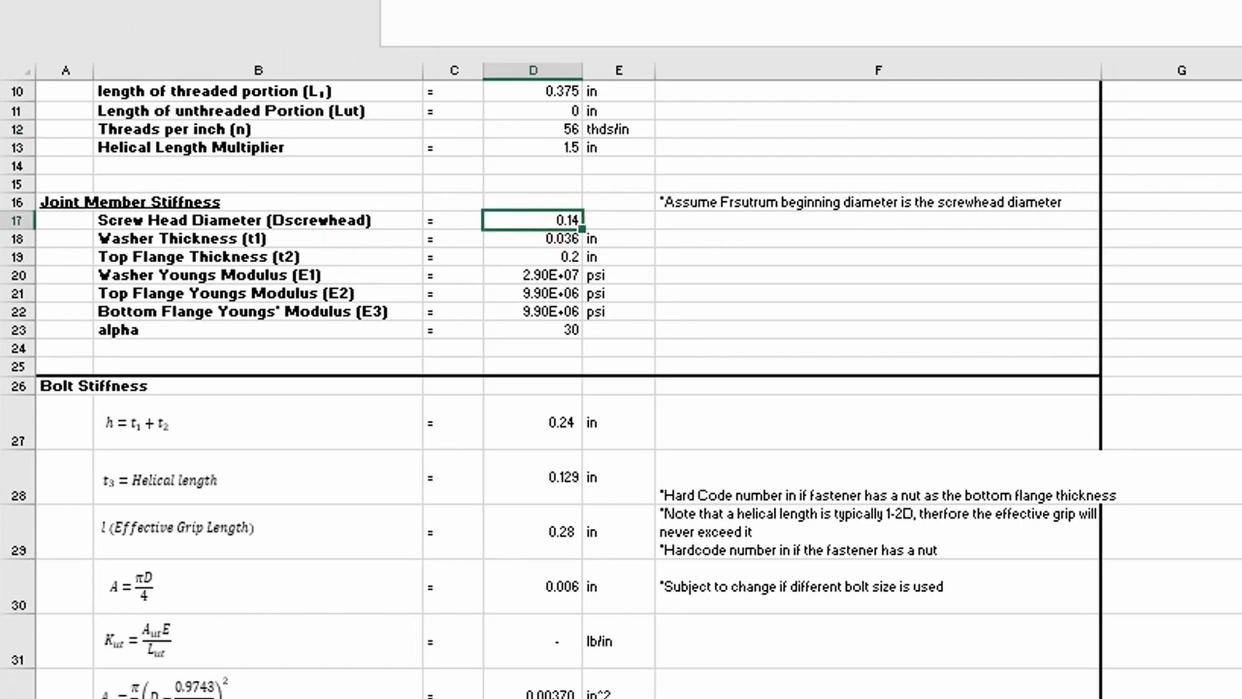
key(Return)
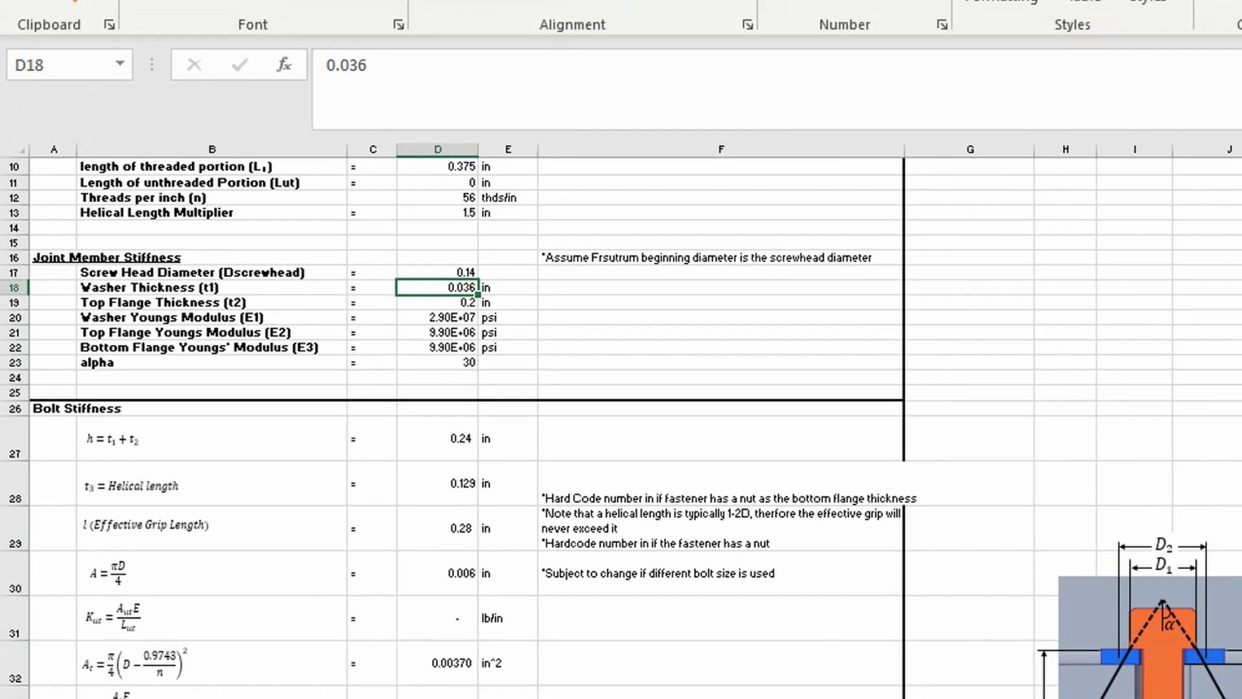
Measure the washer thickness as 0.036 in against the base, then return to the stiffness sheet.
click(1141, 621)
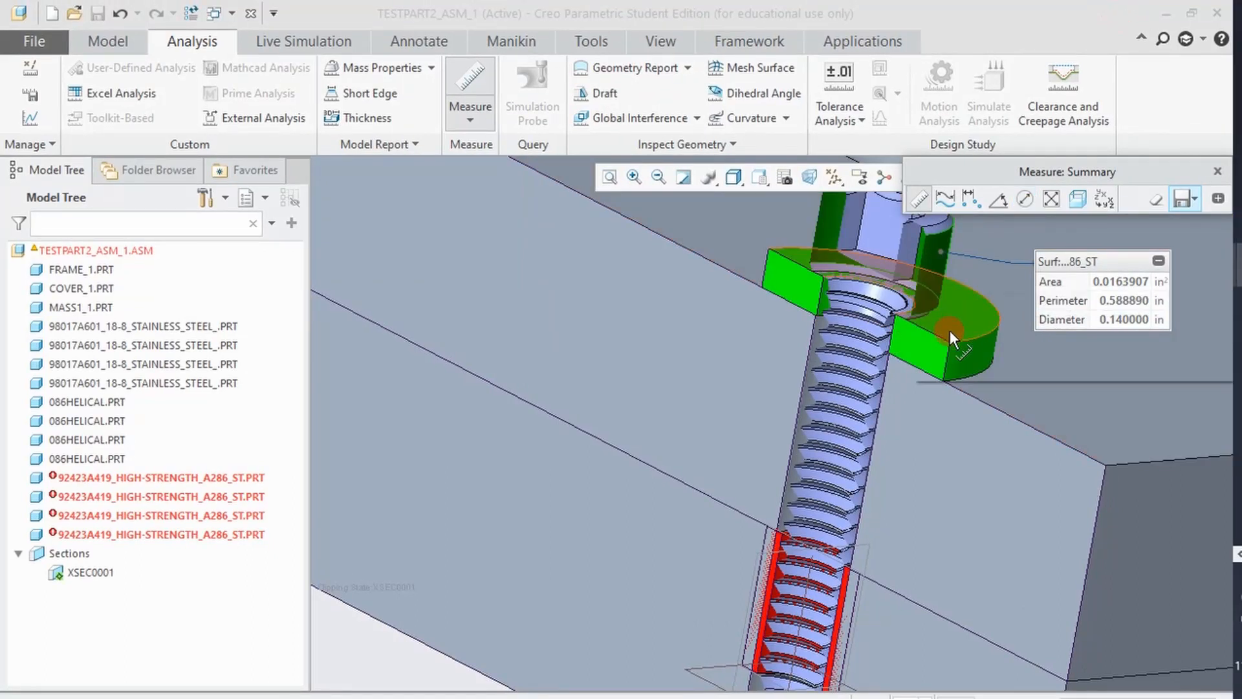
click(949, 335)
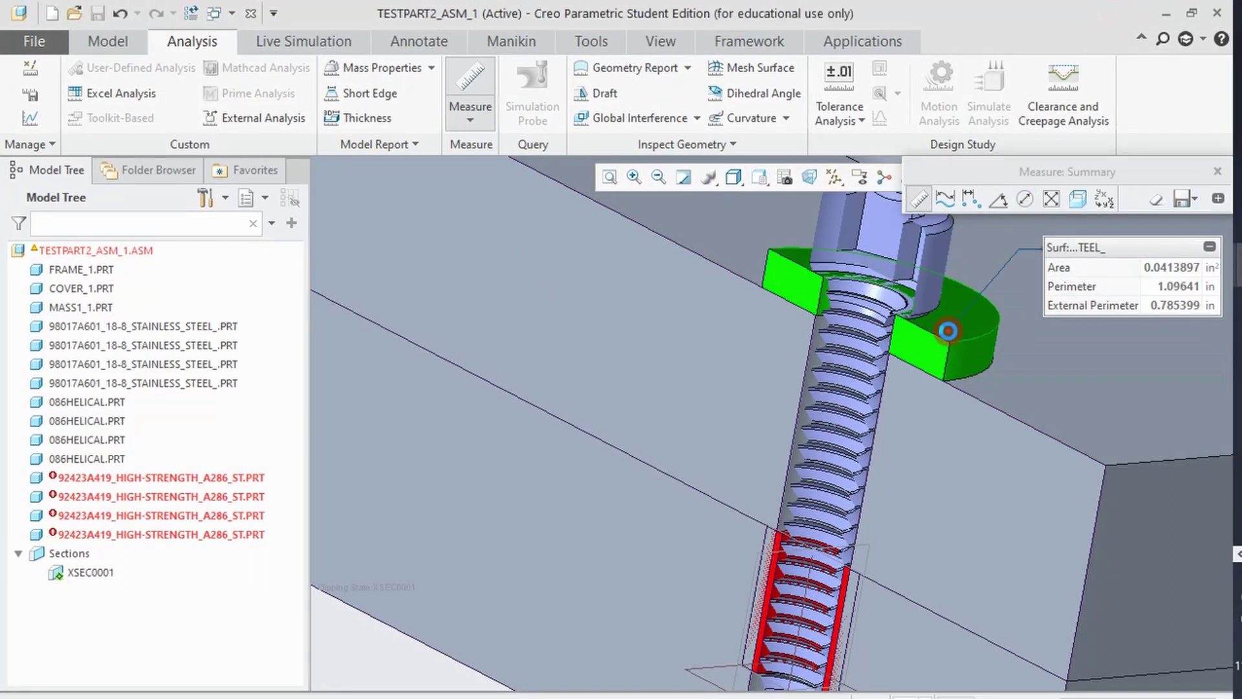
click(983, 383)
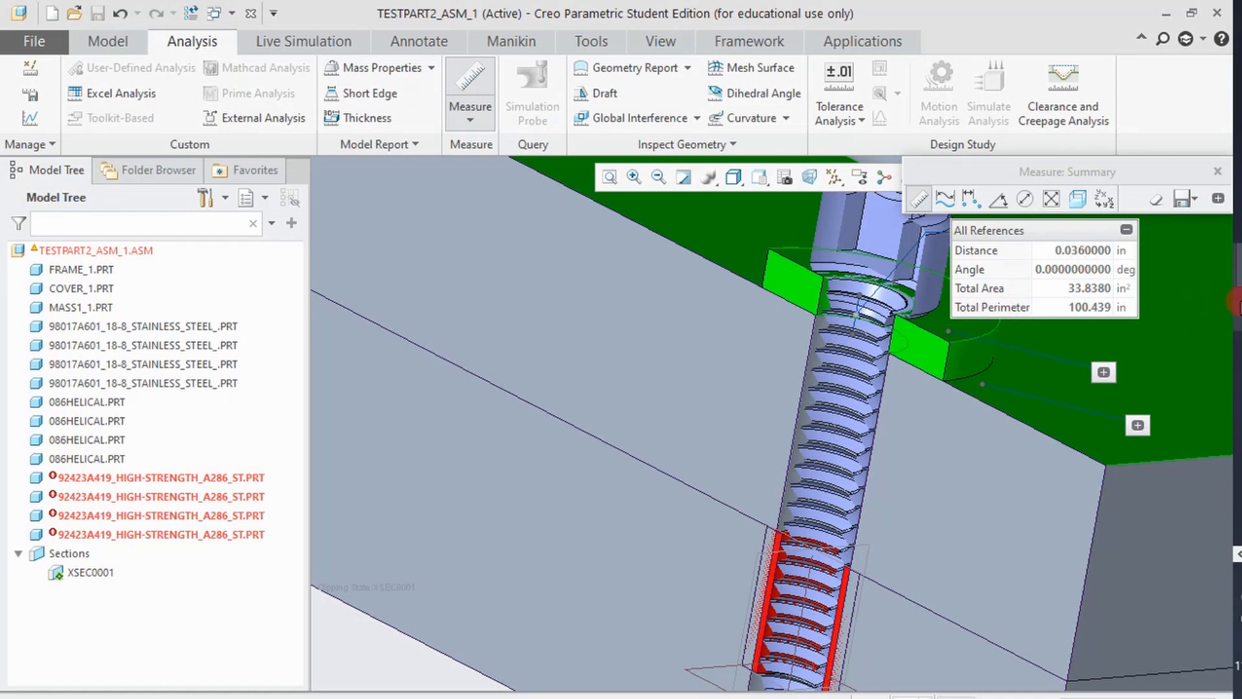
click(1238, 310)
click(1177, 393)
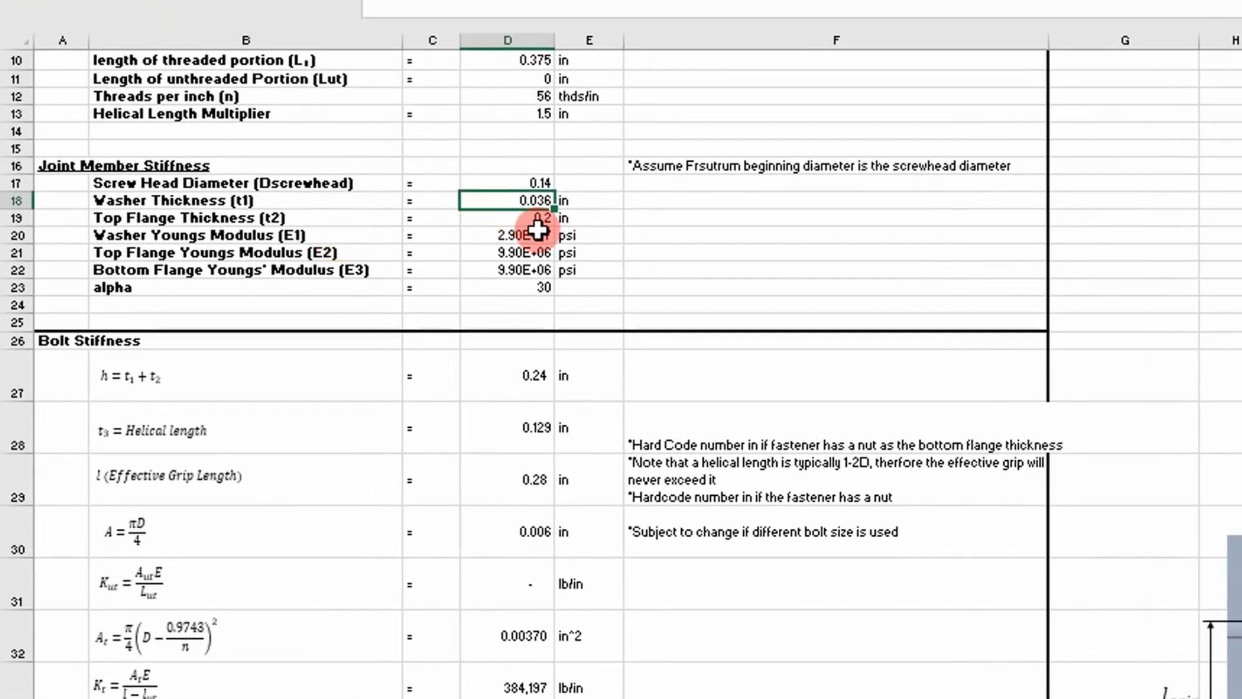
click(537, 220)
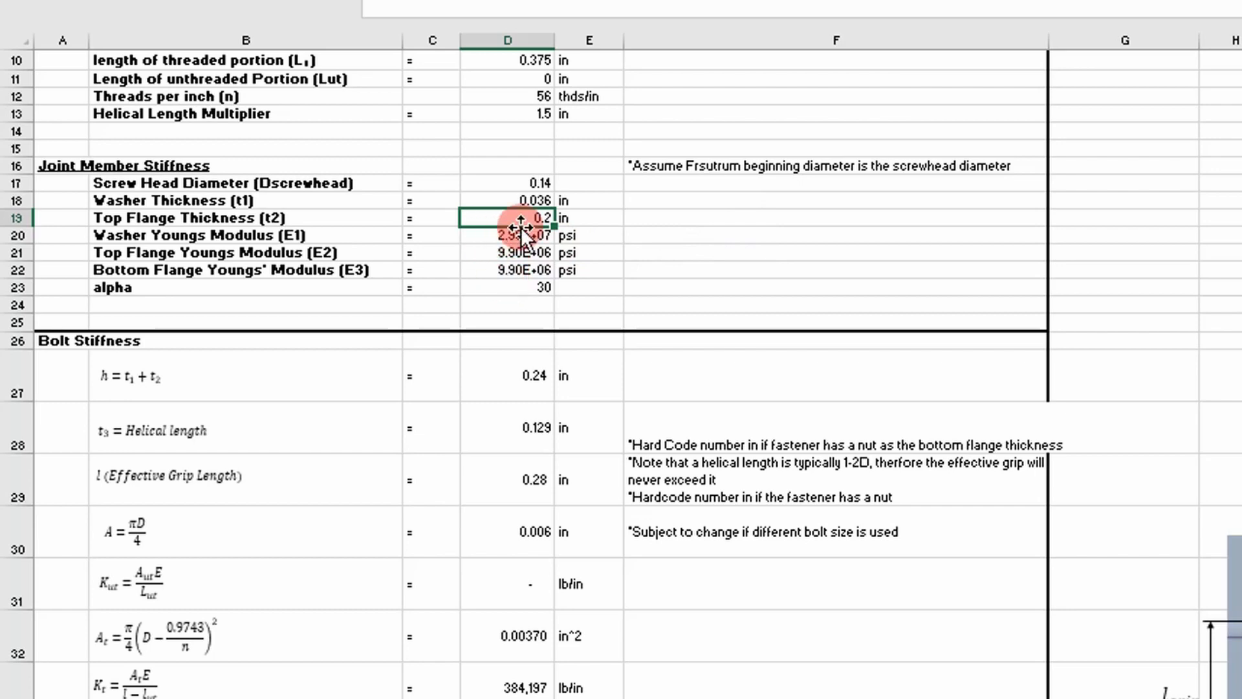
drag(521, 228, 521, 238)
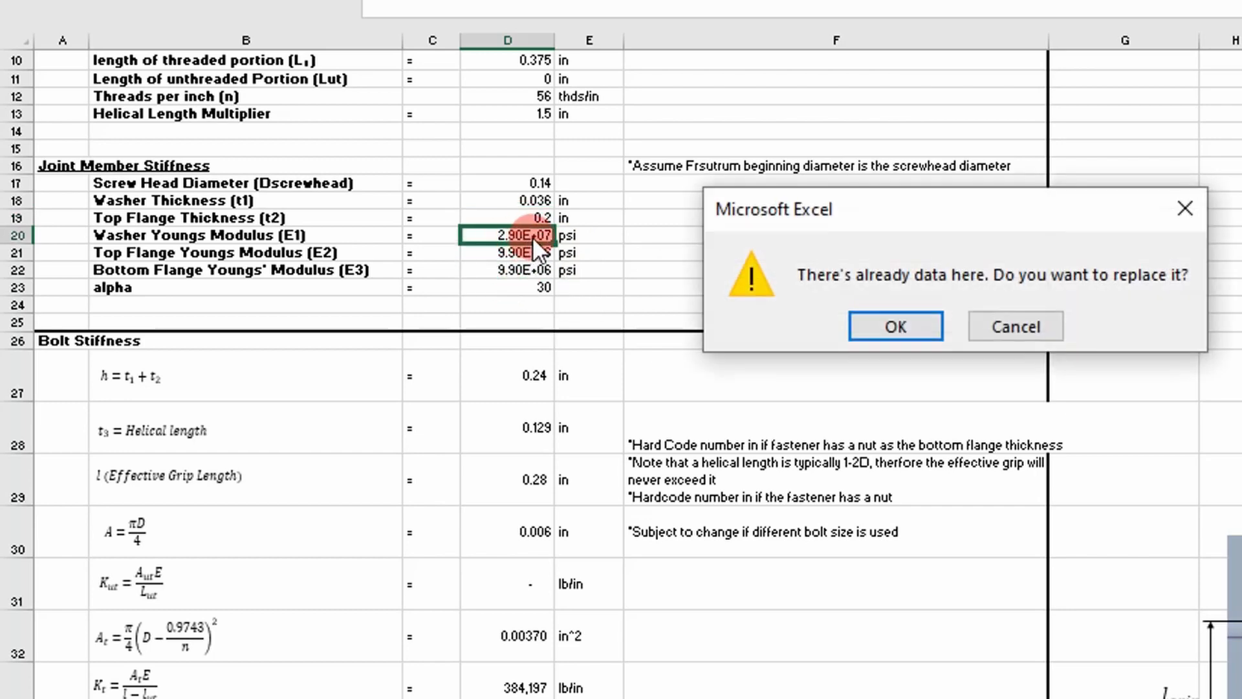
click(1016, 326)
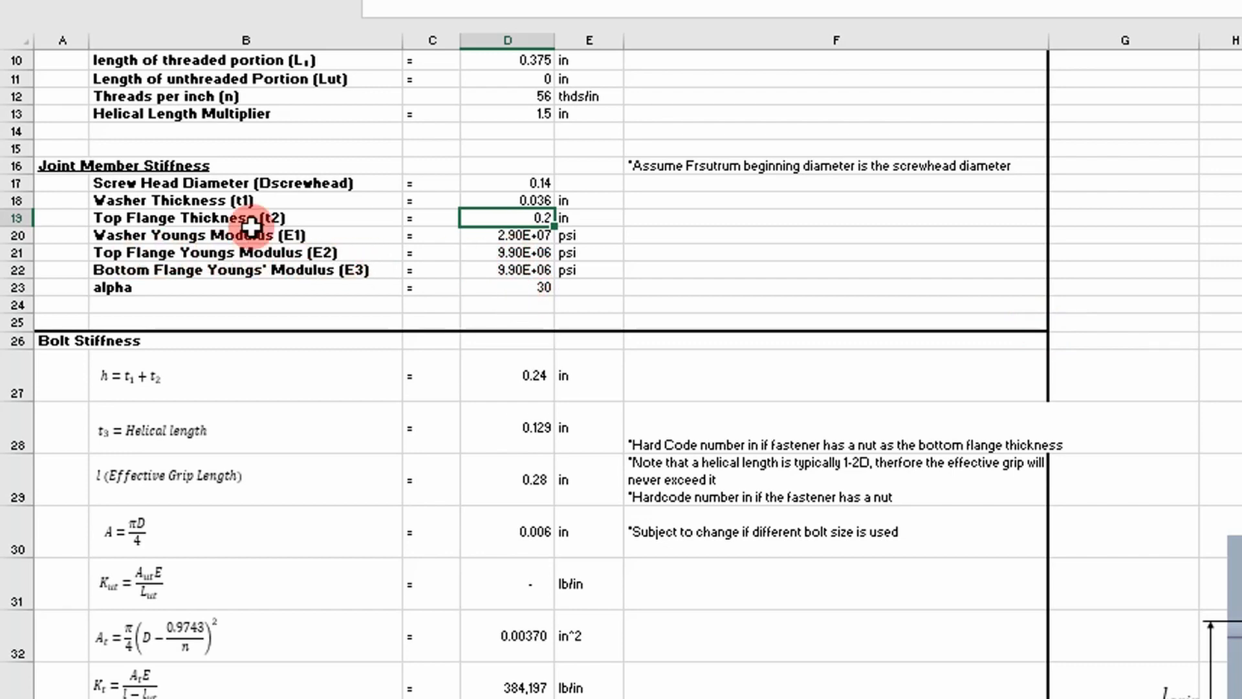
scroll(534, 252, down, 2)
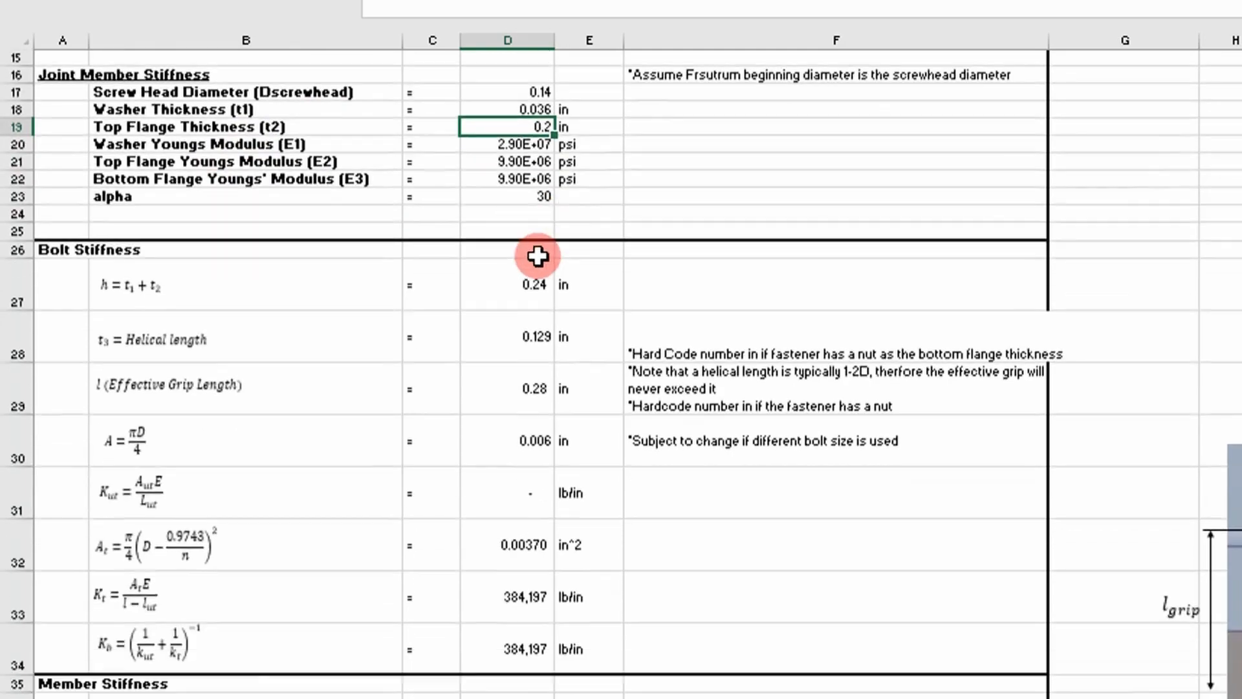
scroll(534, 252, down, 1)
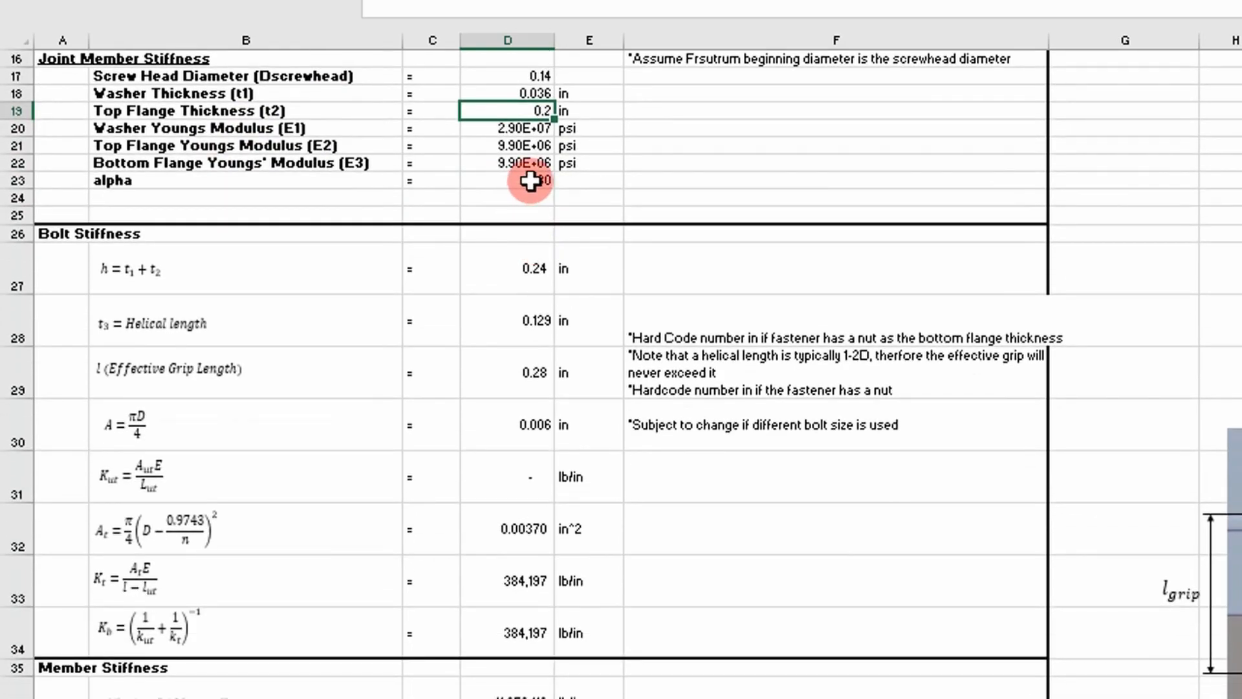
scroll(524, 209, up, 3)
scroll(523, 209, down, 4)
scroll(519, 236, down, 1)
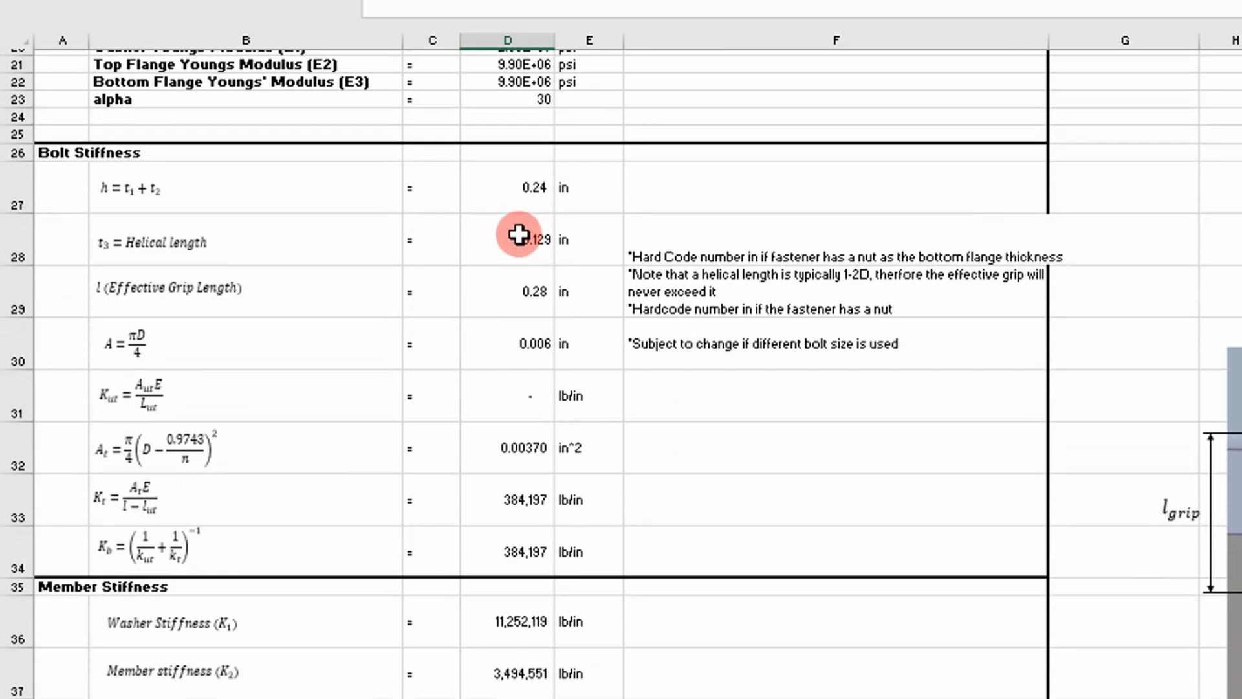
scroll(519, 236, down, 4)
scroll(495, 434, up, 2)
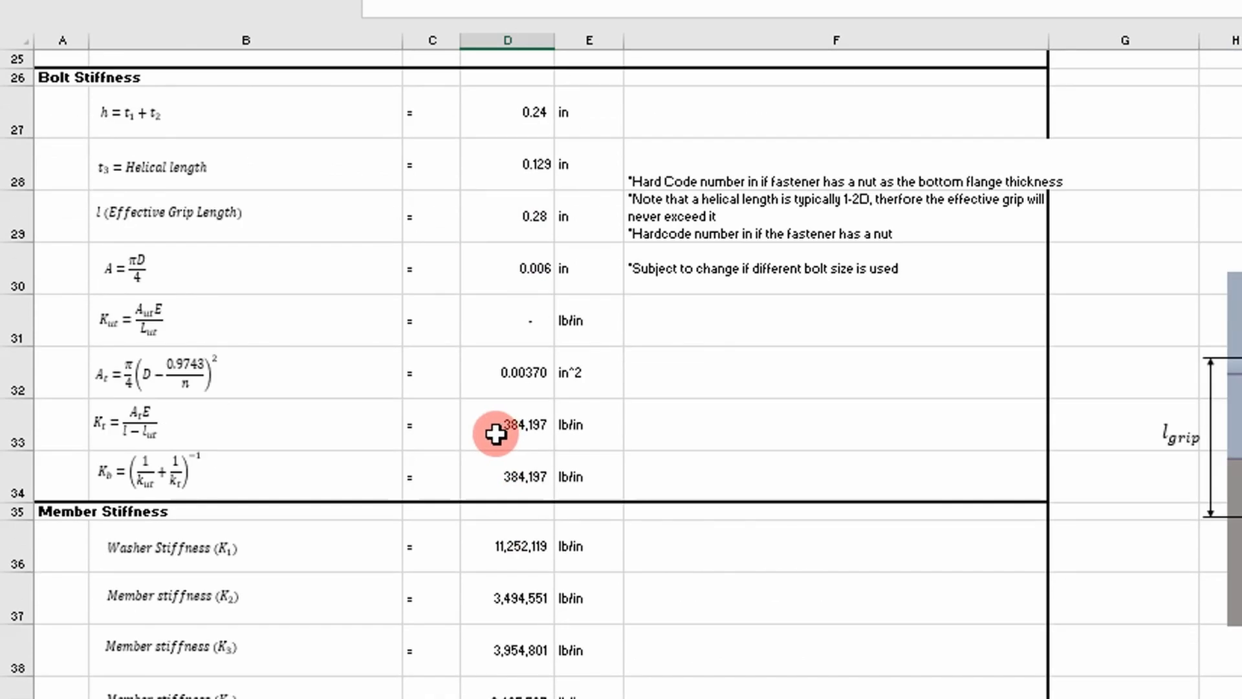
scroll(402, 442, down, 3)
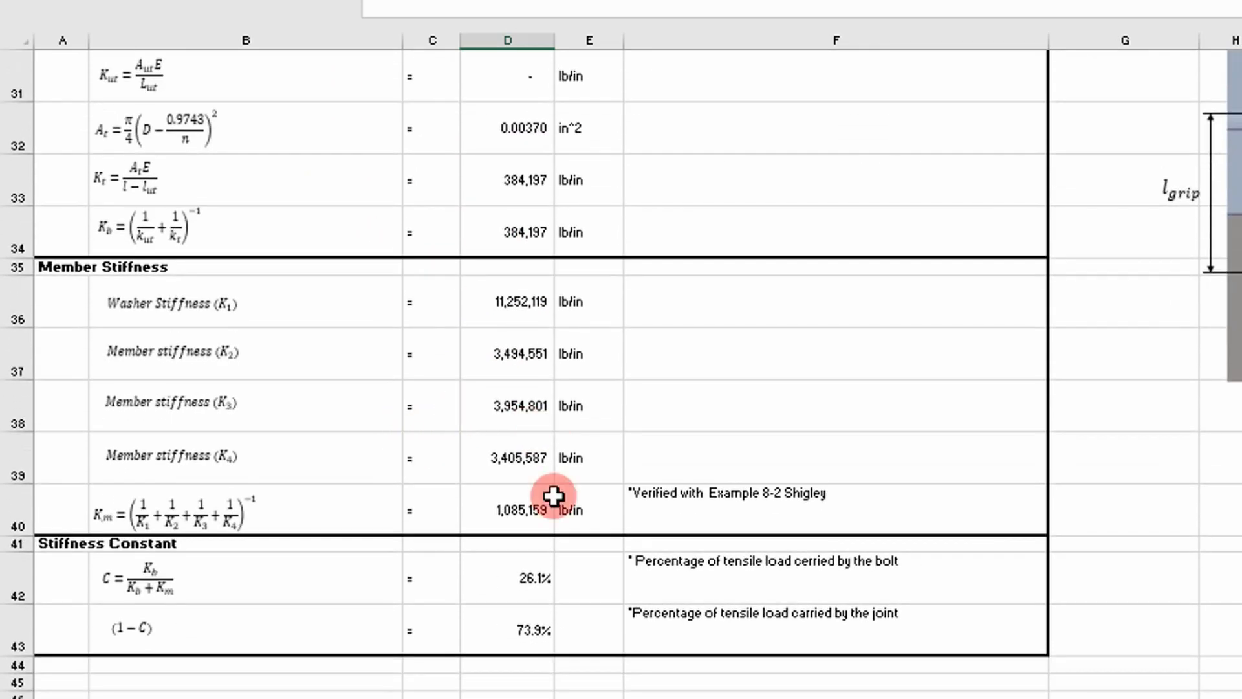
scroll(487, 579, down, 3)
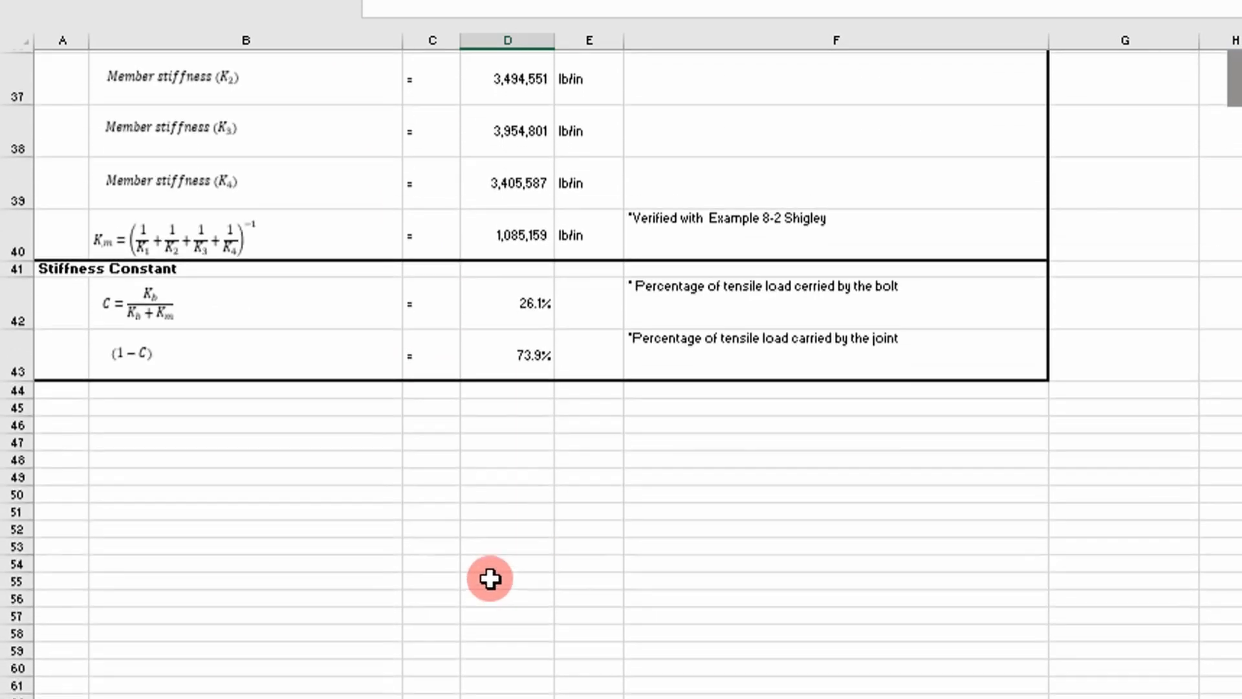
Check the stiffness constant result C = 26.1% bolt share of tensile load.
click(507, 302)
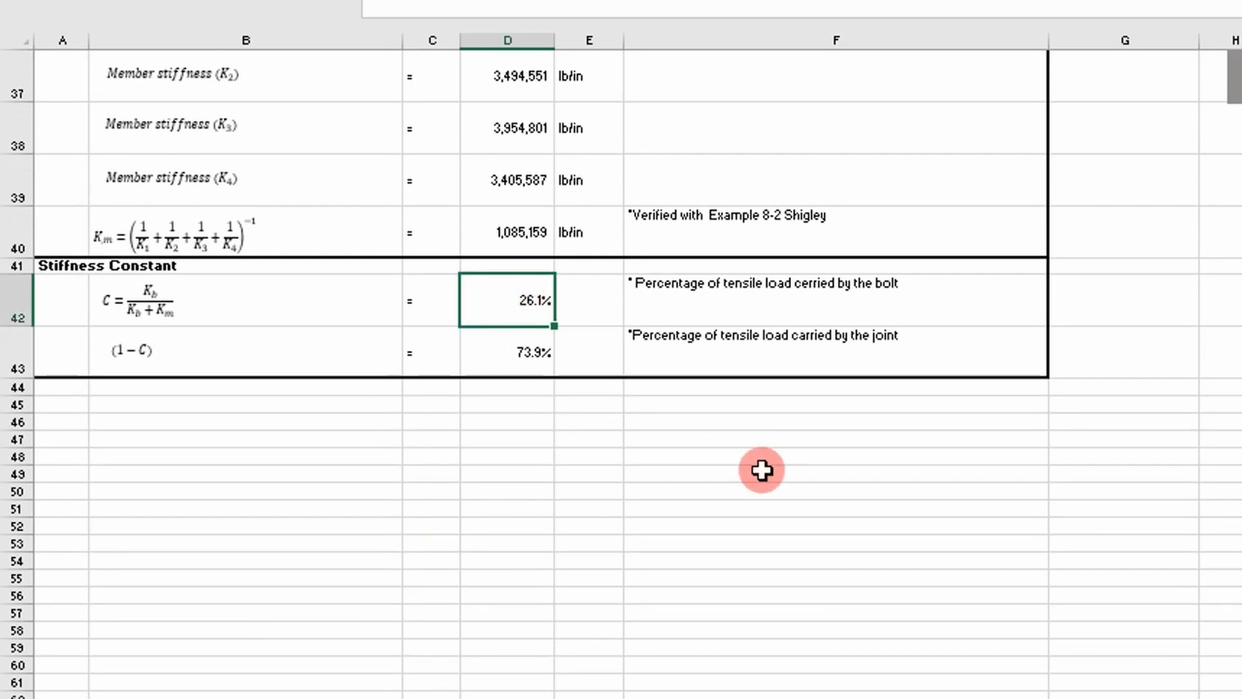